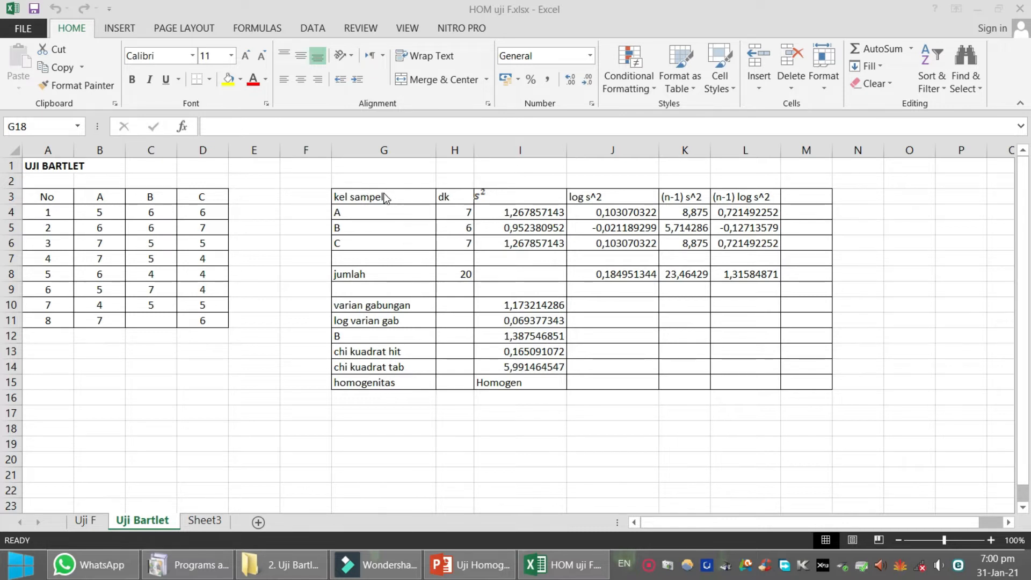
Examine the sample groups and their dk values in H4:H6 against the number of observations in the data table.
click(353, 228)
click(353, 242)
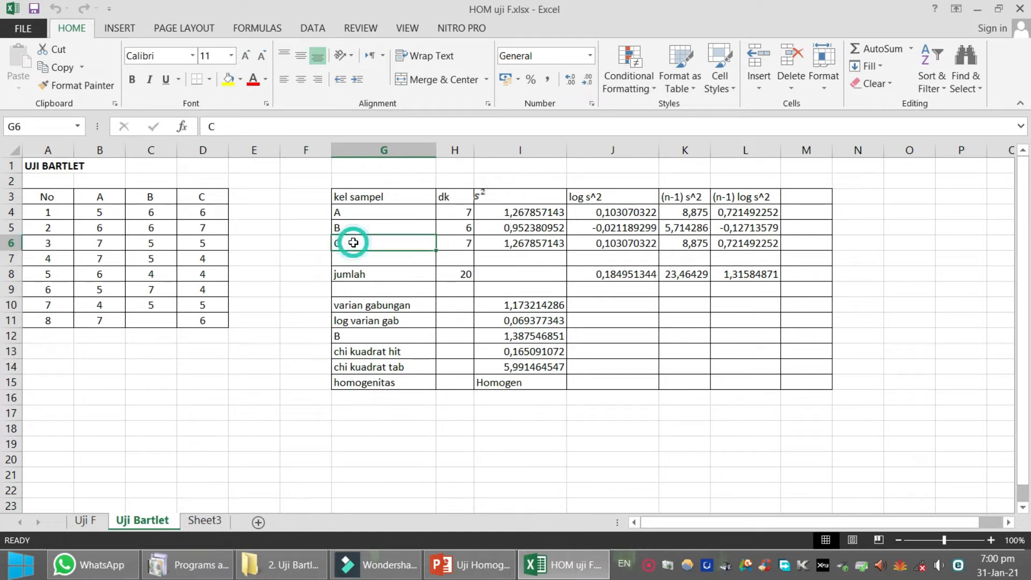
click(449, 216)
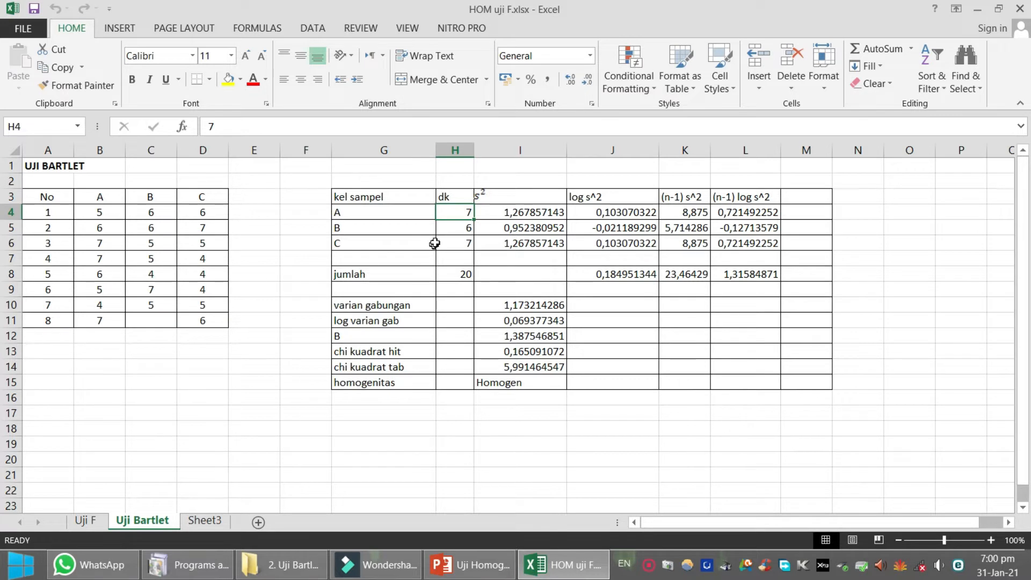
click(460, 232)
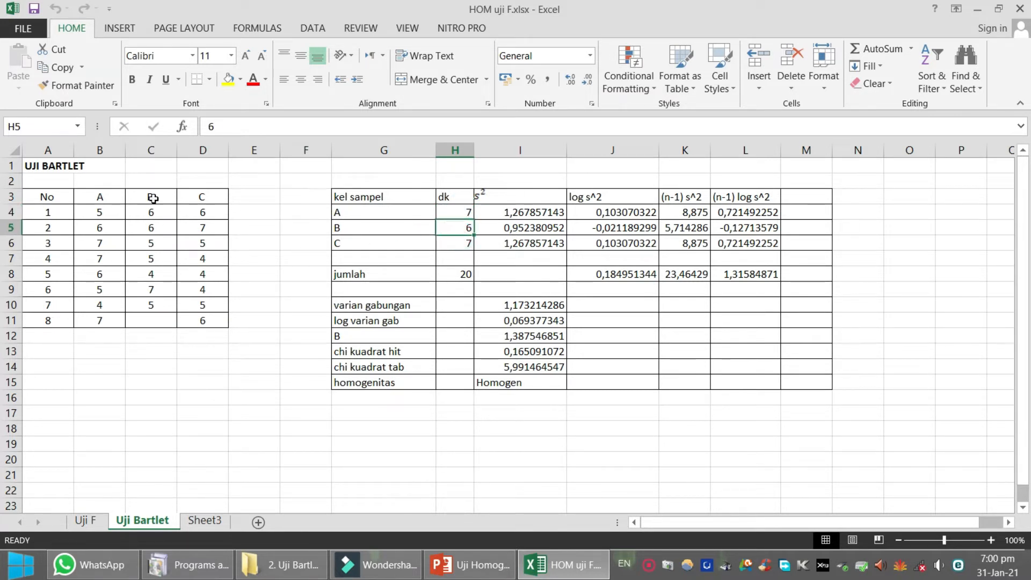
click(65, 304)
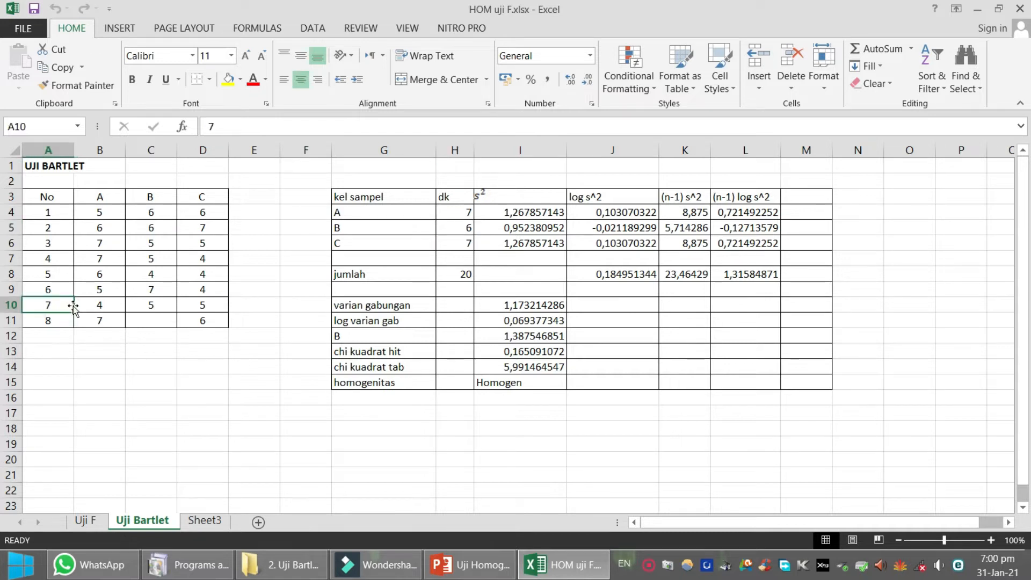
click(460, 229)
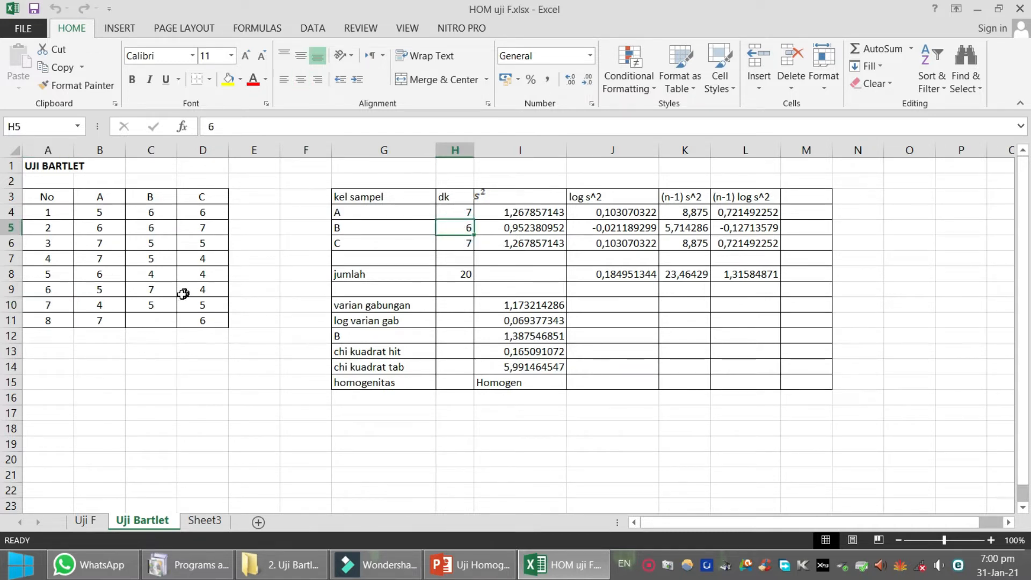
click(47, 320)
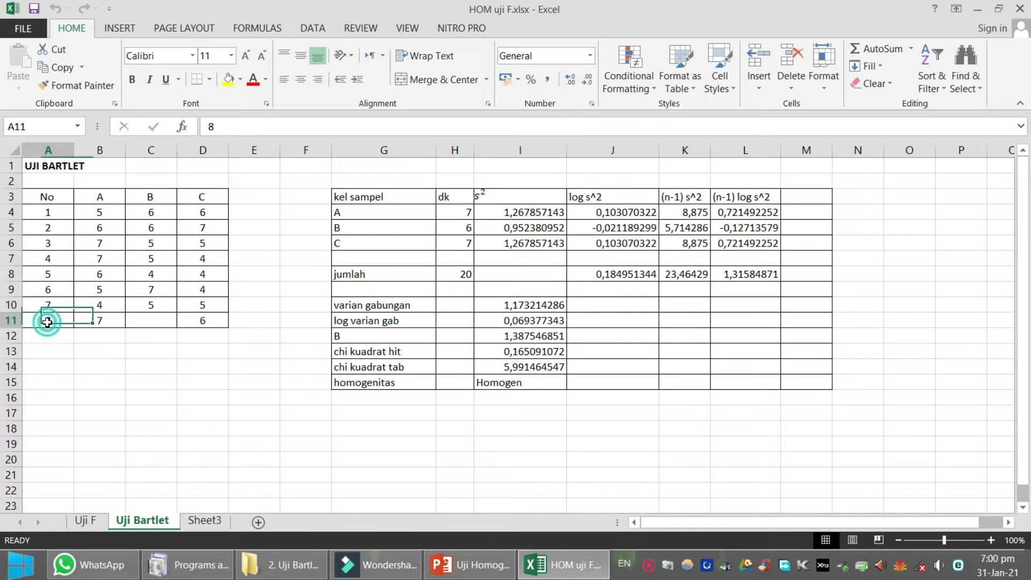
click(459, 244)
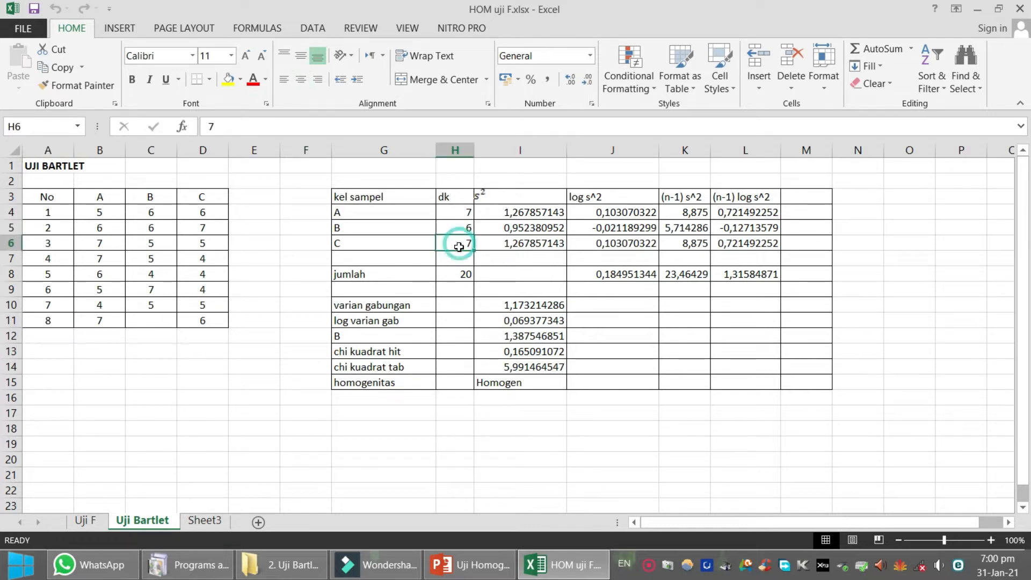
Enter the variance of sample A in I4 using the VAR function on B4:B11.
click(525, 213)
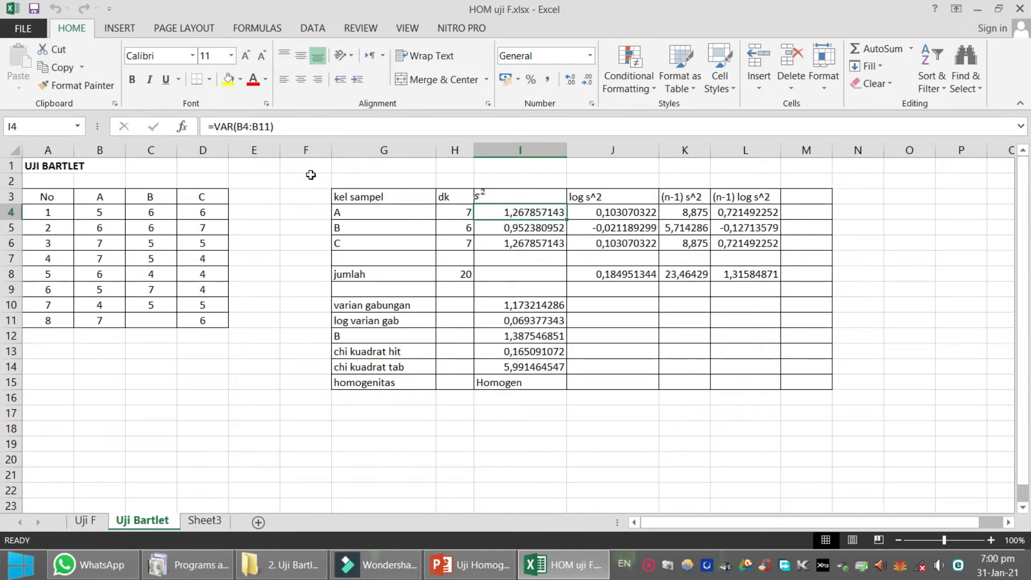
text(=)
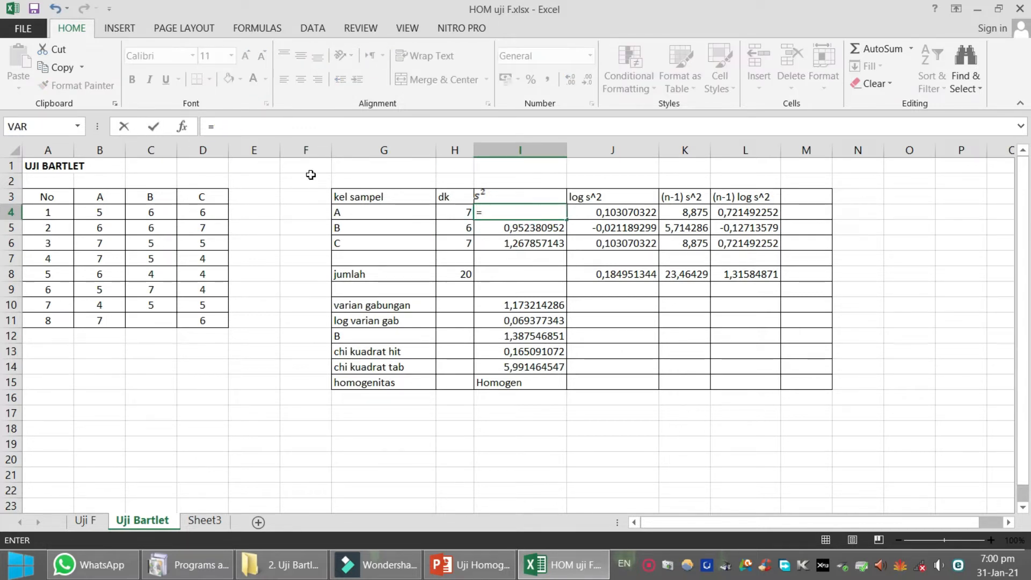
click(24, 127)
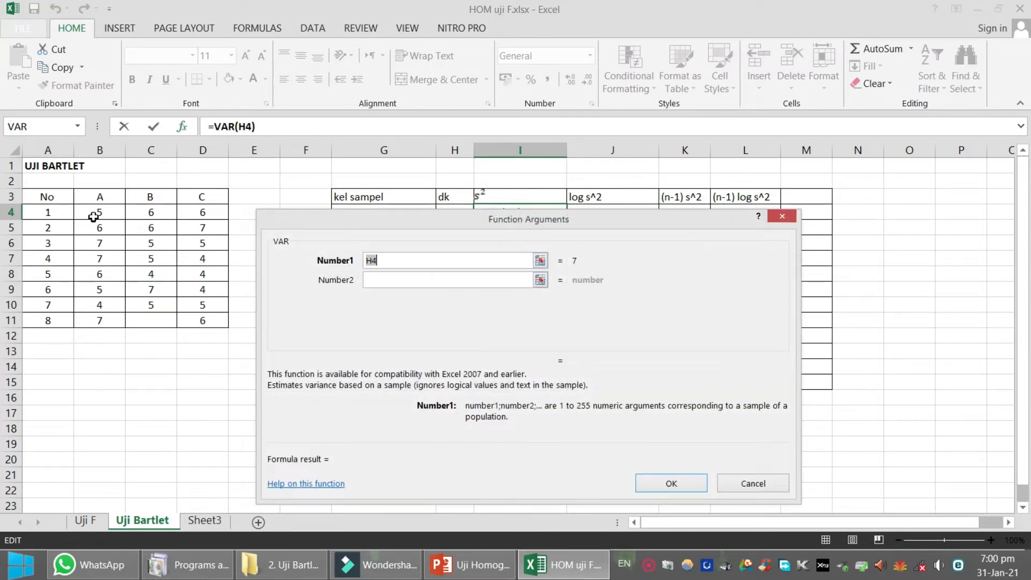
drag(100, 212, 100, 322)
click(672, 483)
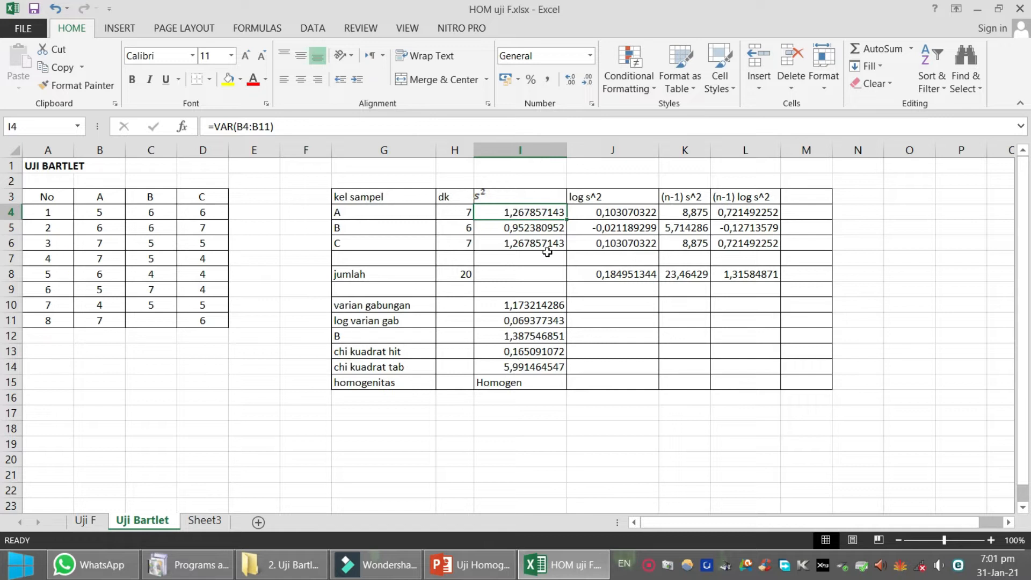
Try filling the variance formula from I4 down through I6 and check the copied formula in I5.
drag(566, 219, 566, 254)
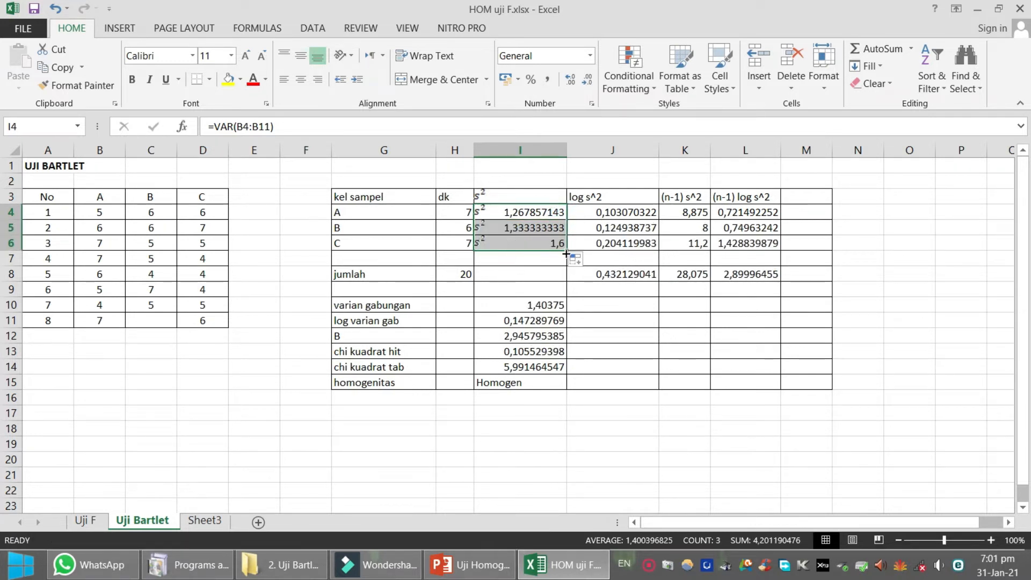
click(520, 489)
click(531, 226)
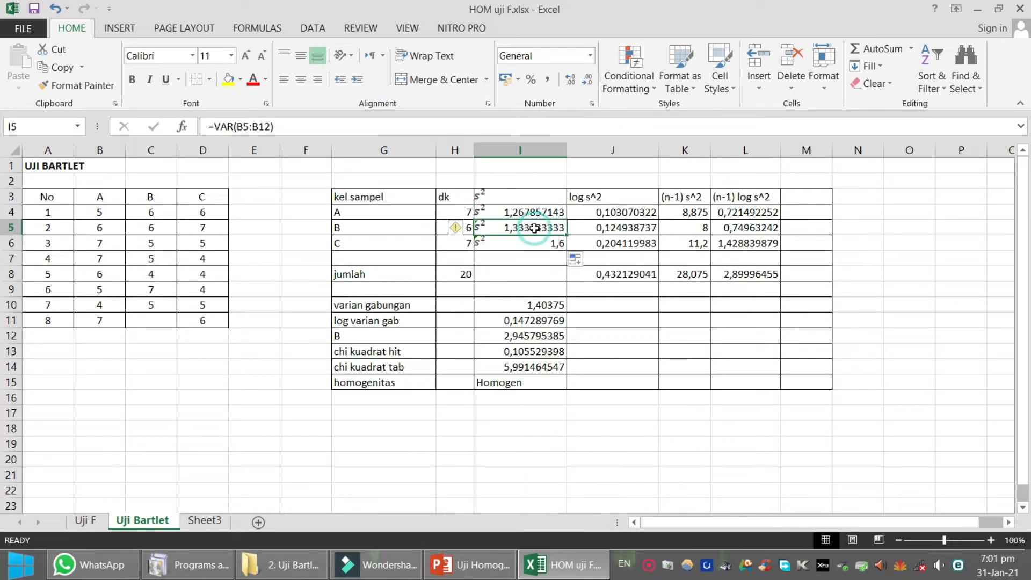
Clear I4 and re-enter sample A's variance as VAR of B4:B11.
click(533, 212)
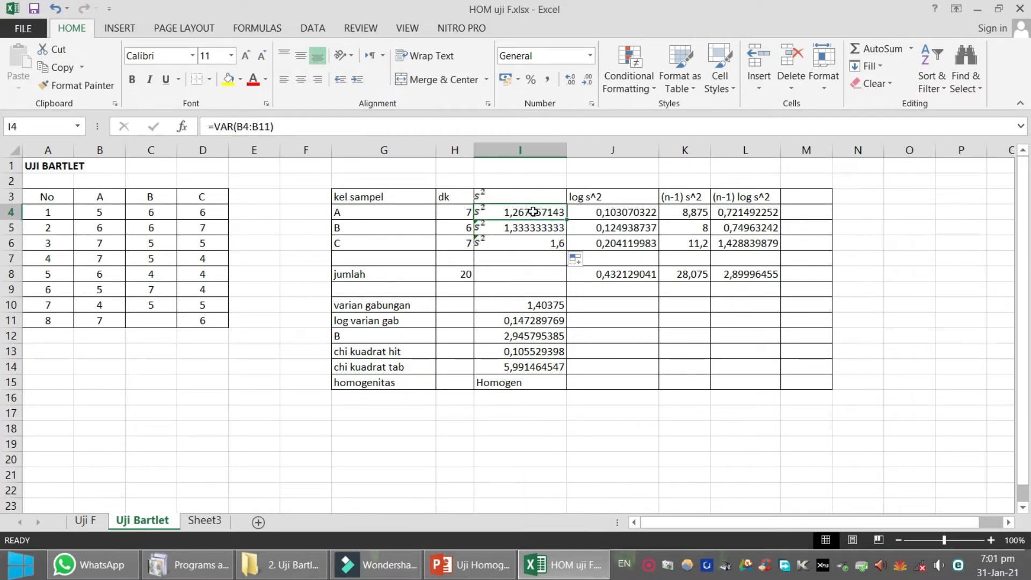
key(BackSpace)
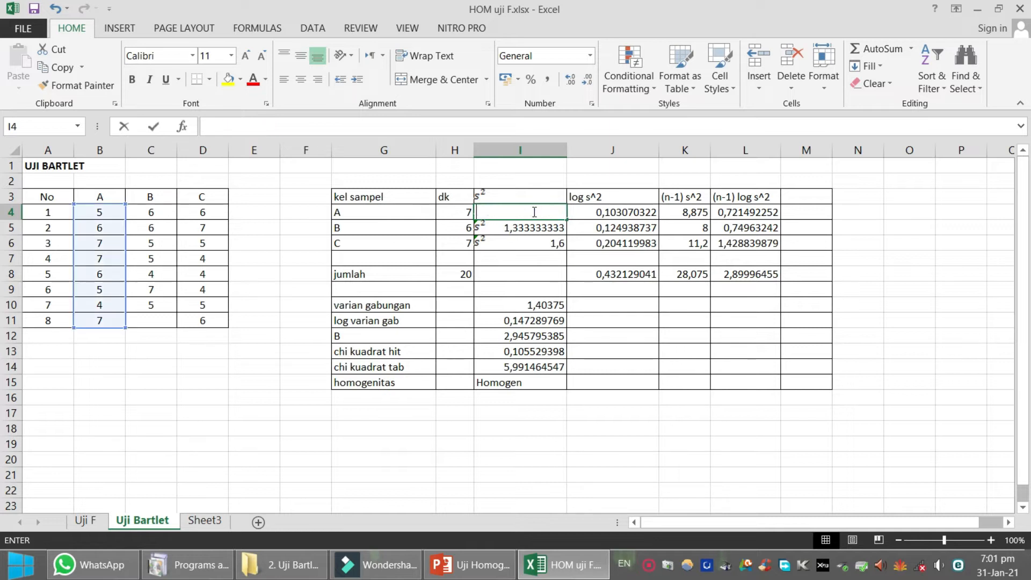
text(=)
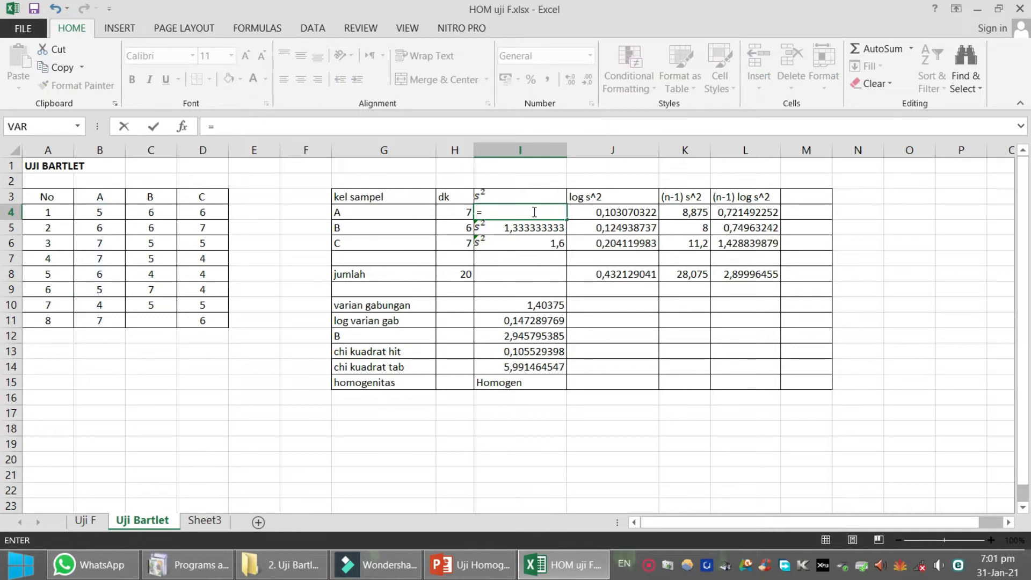
click(22, 123)
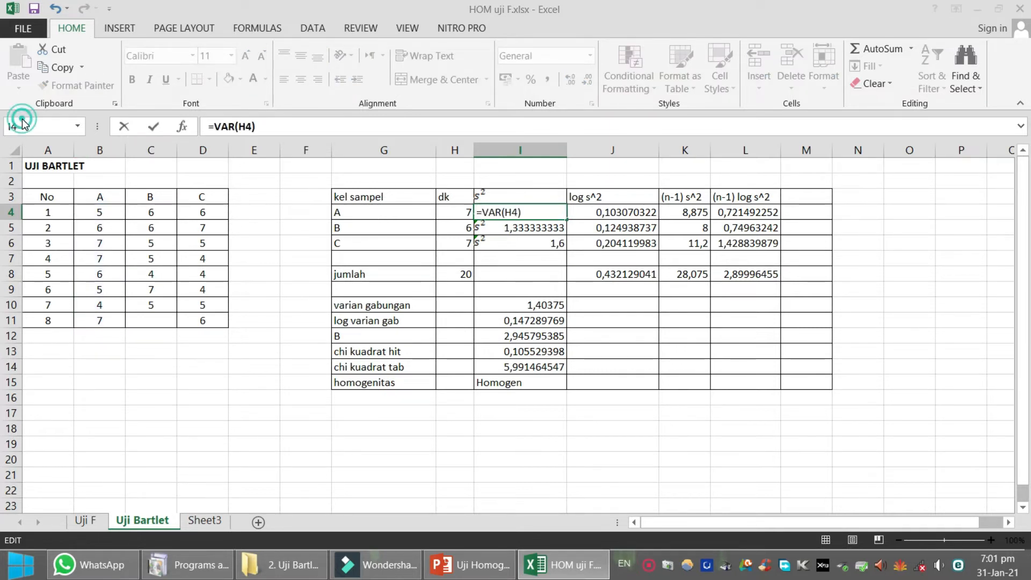
drag(98, 211, 101, 321)
click(662, 483)
Replace the formula in I5 with sample B's variance, using VAR on C4:C10.
click(533, 227)
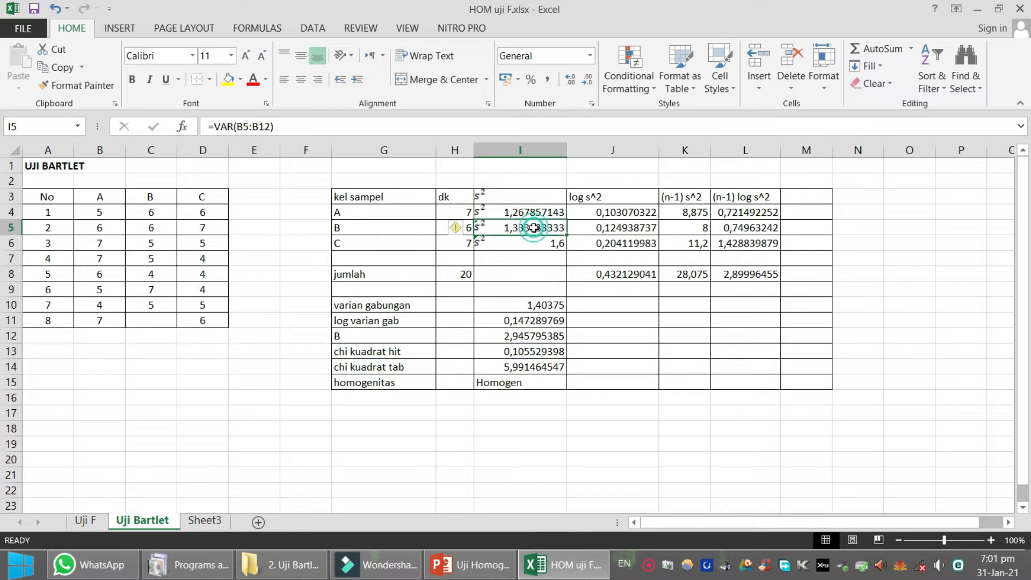
text(=)
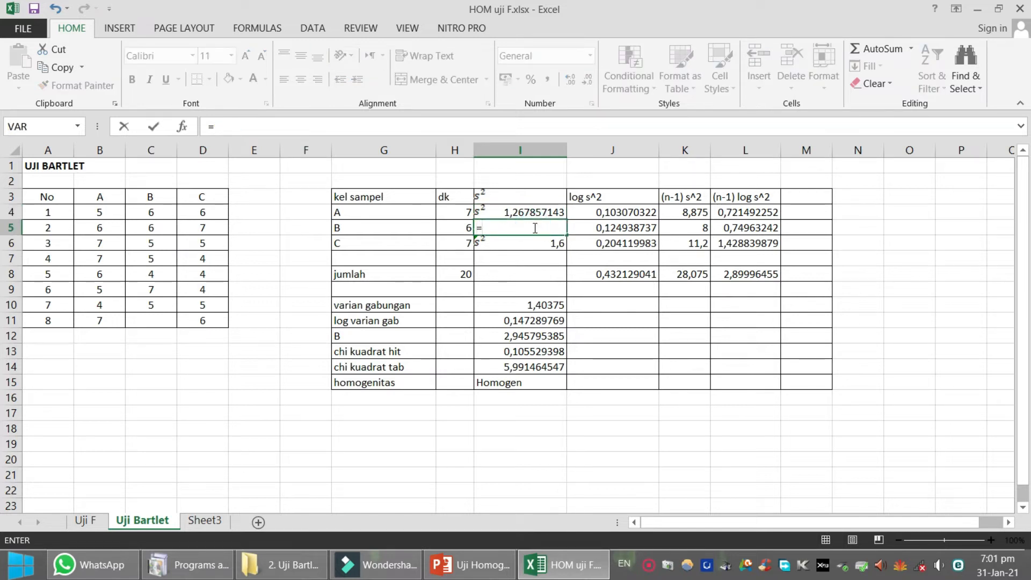
click(33, 126)
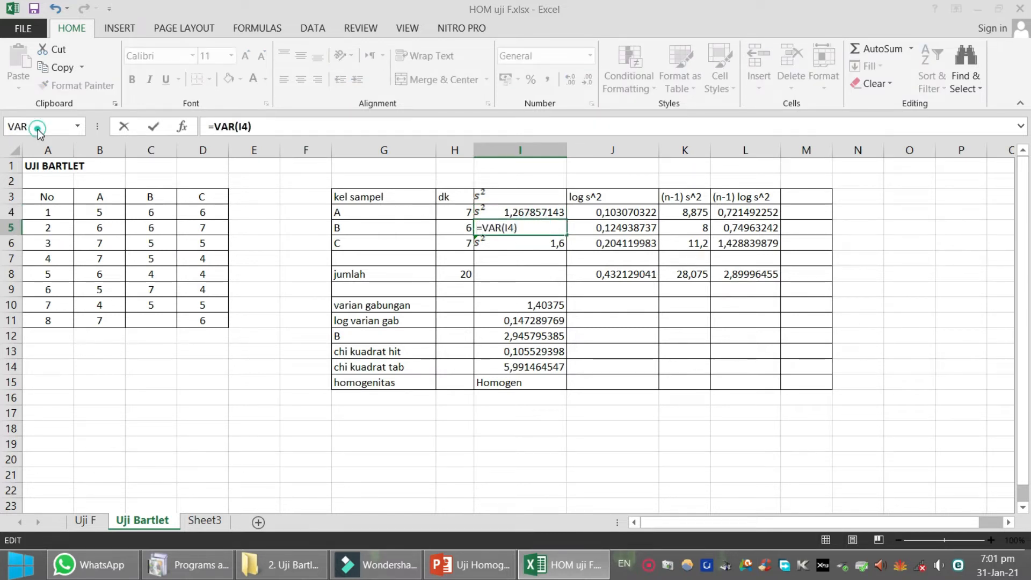
drag(151, 215, 160, 307)
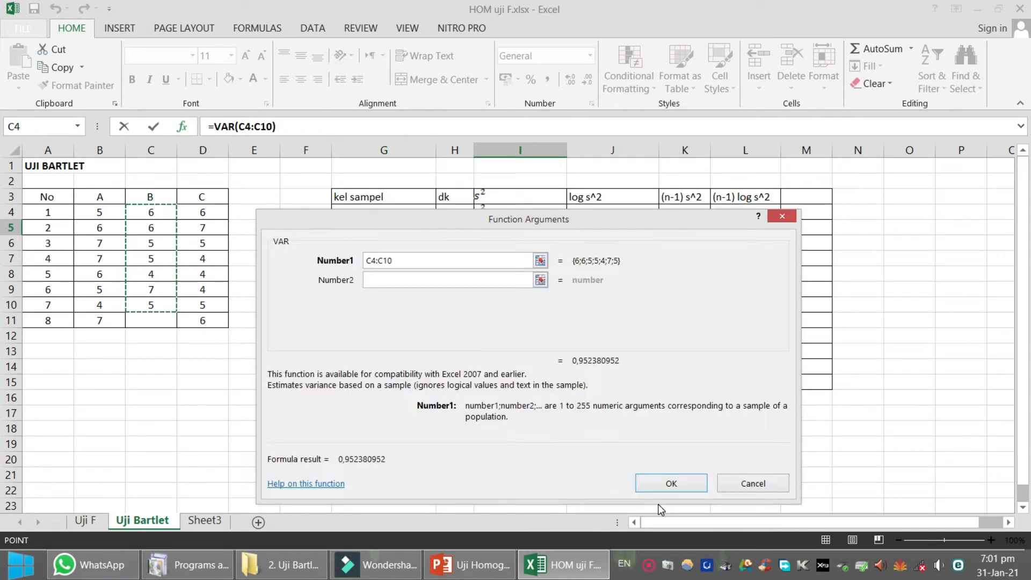
click(666, 485)
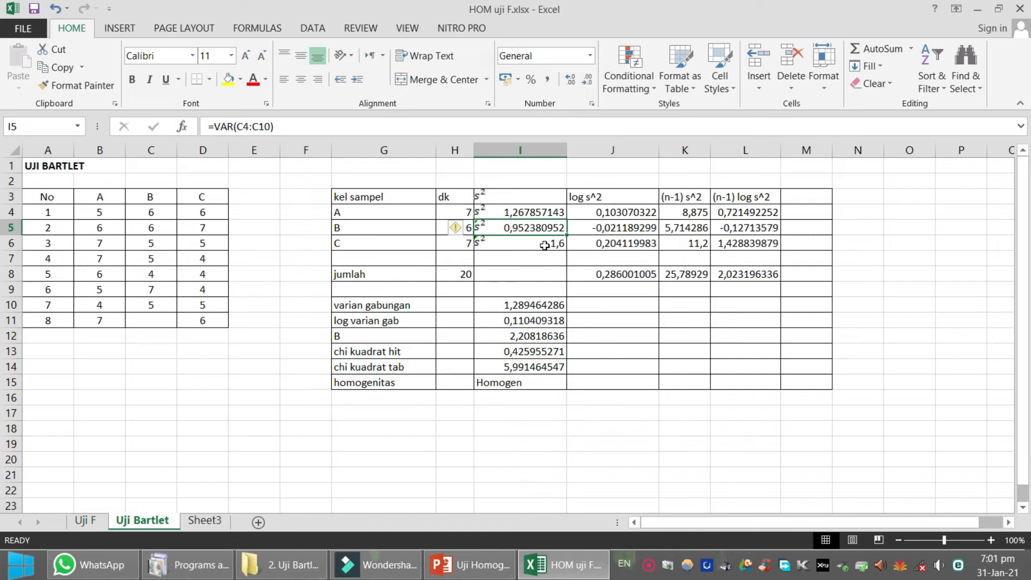
Replace the formula in I6 with sample C's variance, using VAR on D4:D11.
click(544, 246)
text(=)
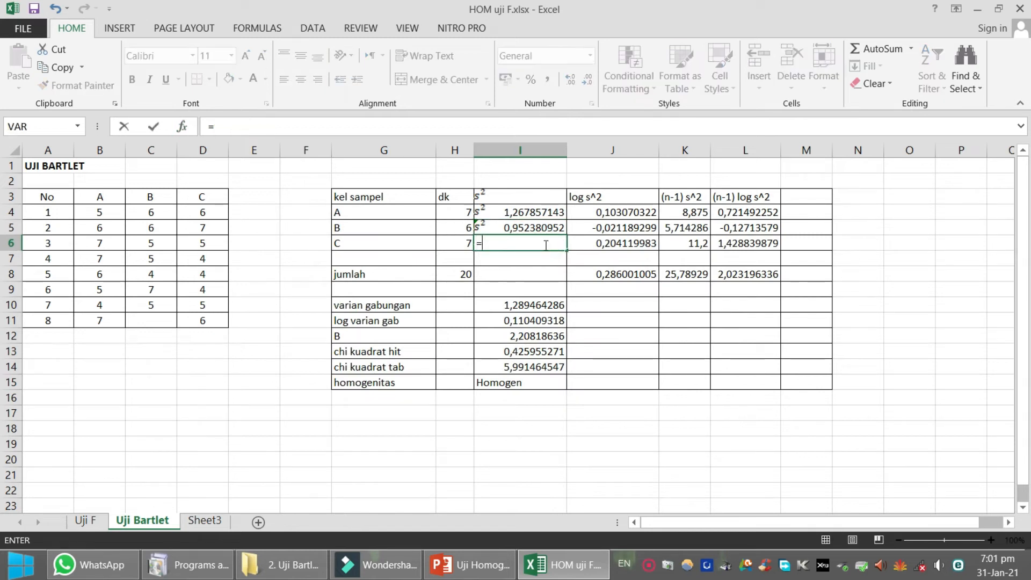
click(45, 127)
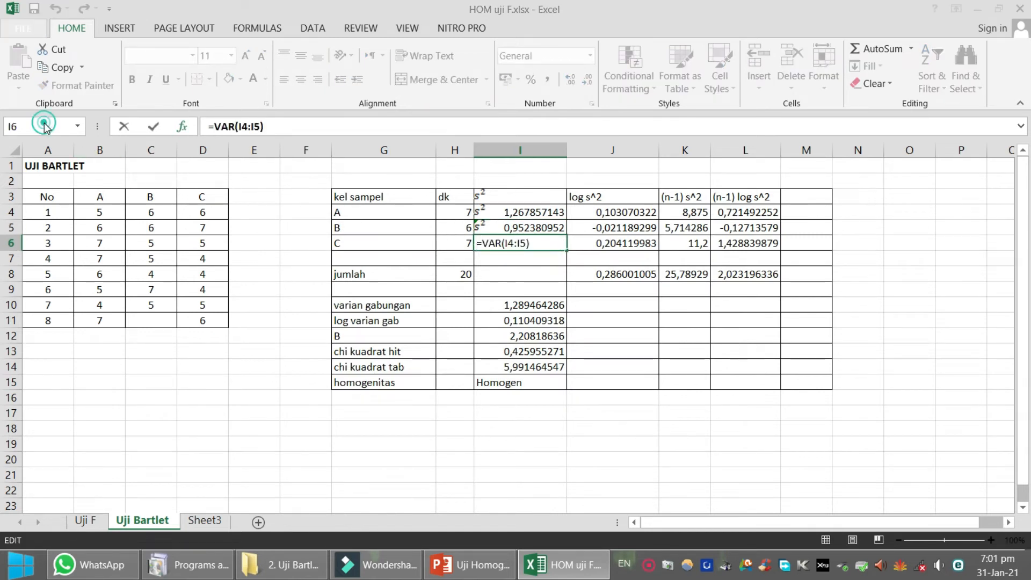
drag(196, 212, 206, 322)
click(643, 490)
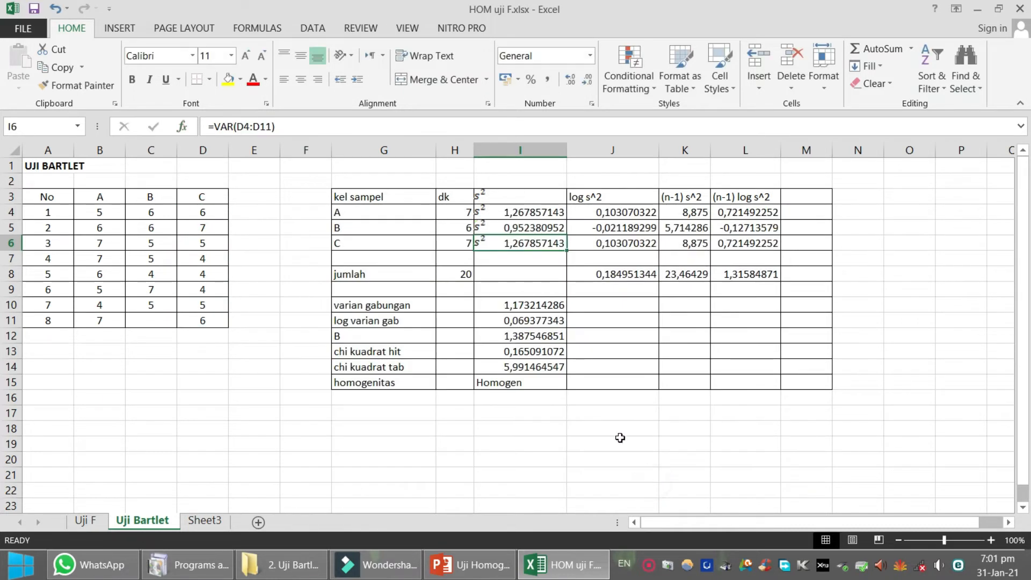
click(526, 443)
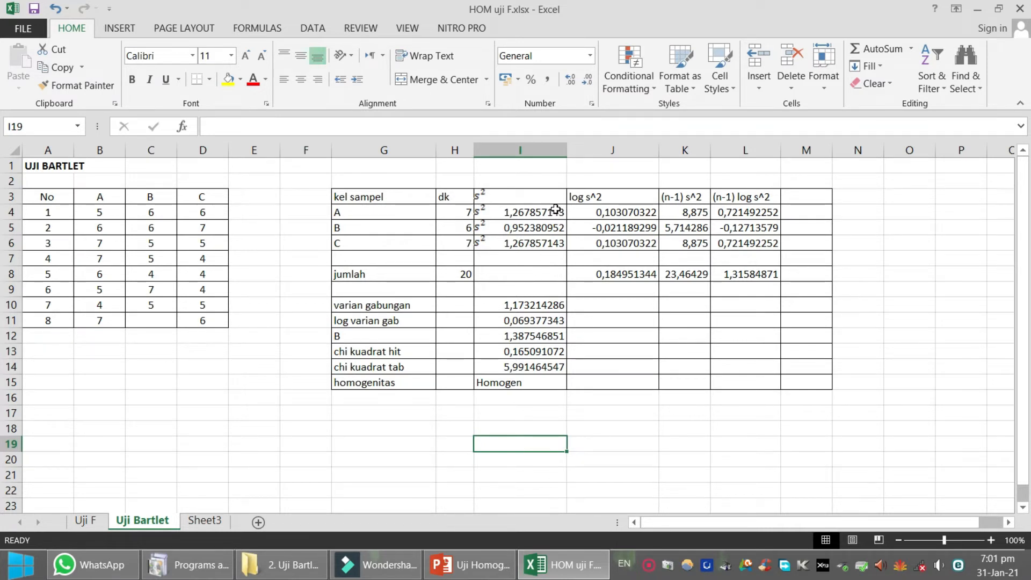
Enter the logarithm of sample A's variance in J4 by inserting the LOG function with I4 as its number.
click(586, 212)
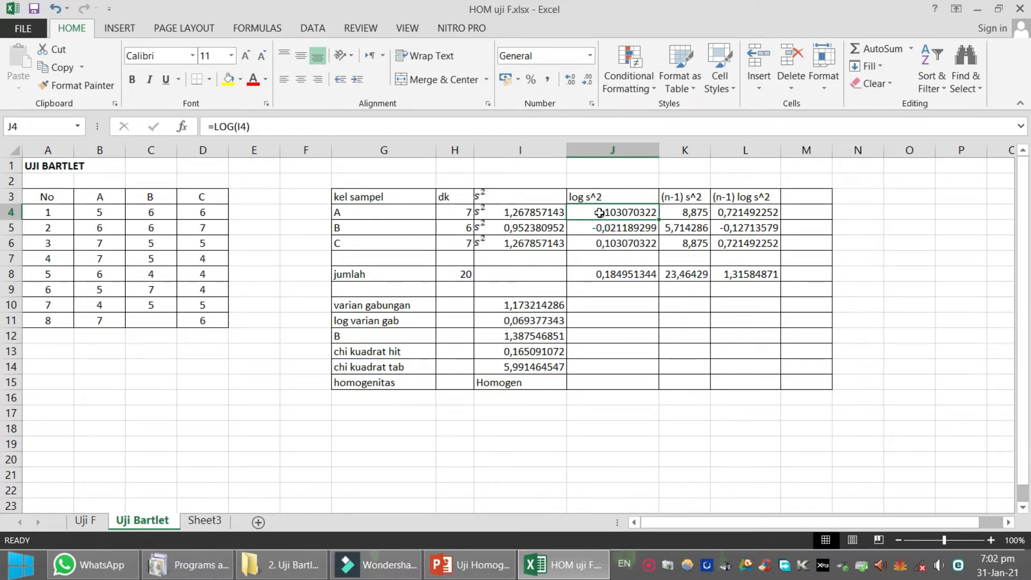
text(=)
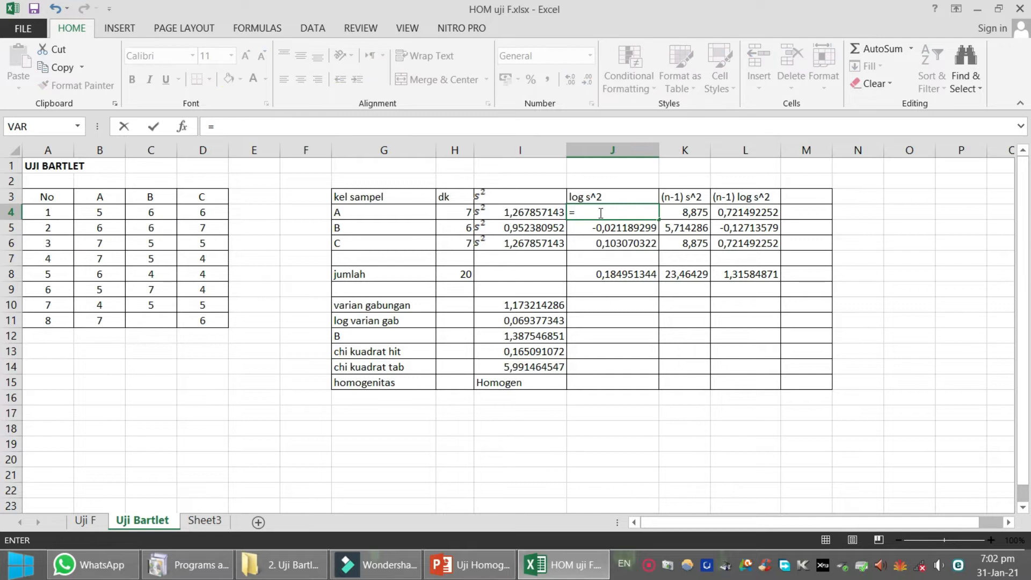
click(78, 127)
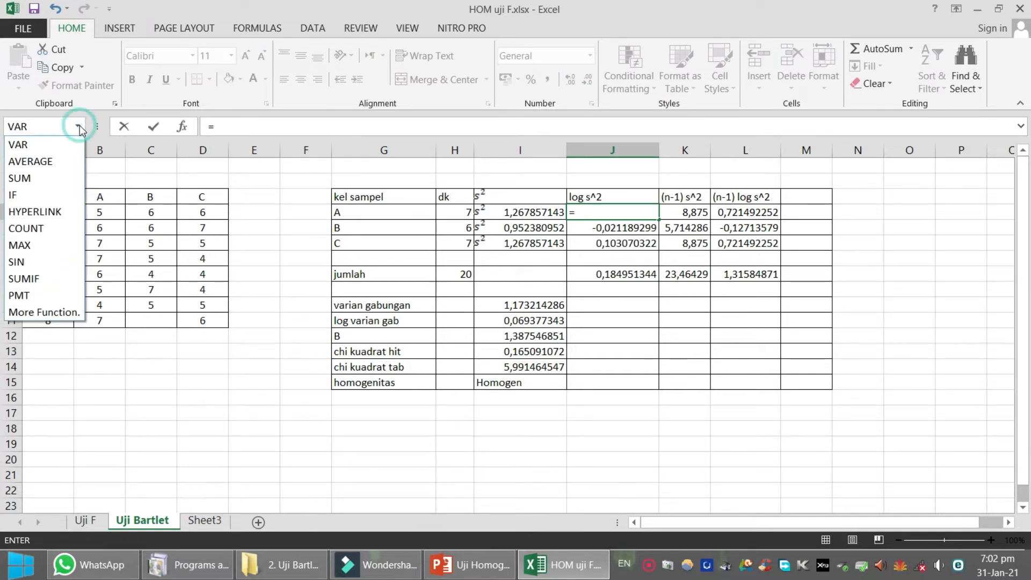
click(46, 313)
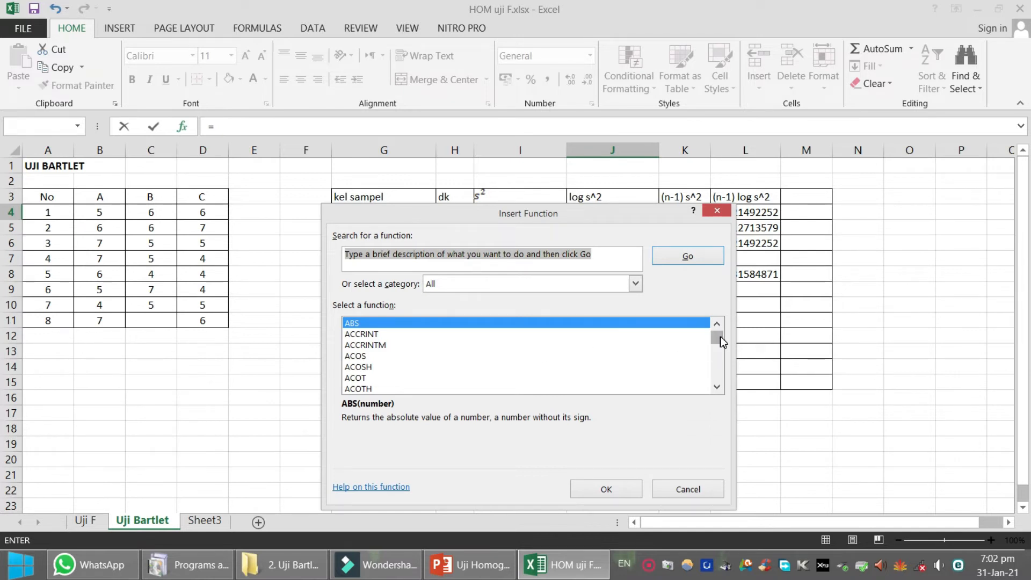
drag(720, 337, 725, 358)
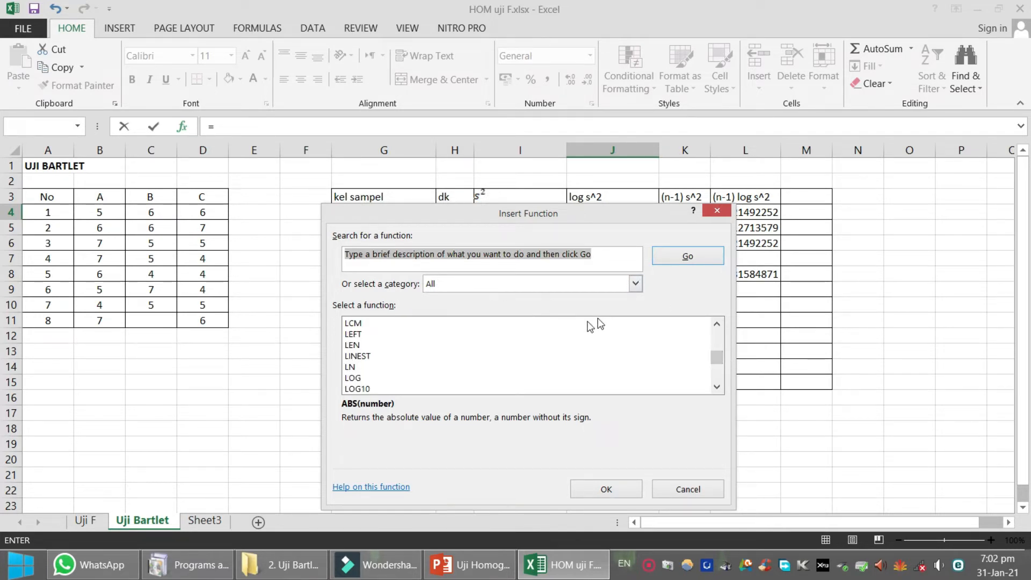
click(355, 378)
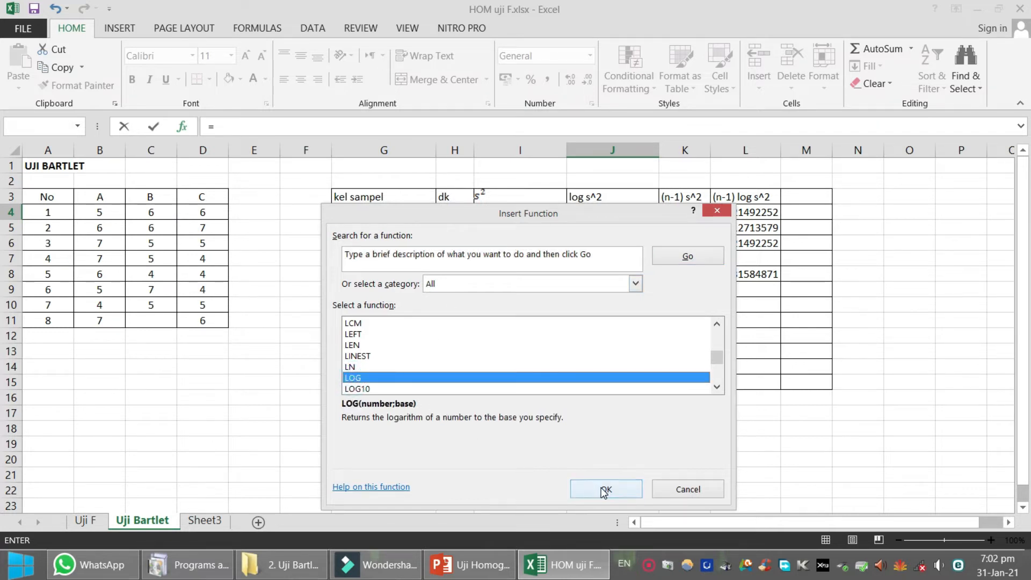
click(602, 488)
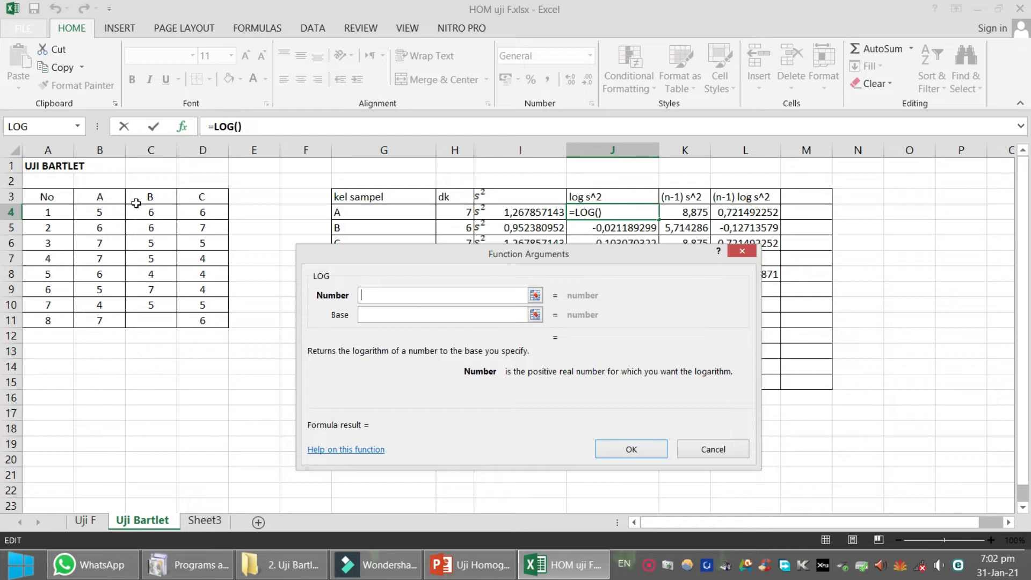
click(542, 212)
click(643, 451)
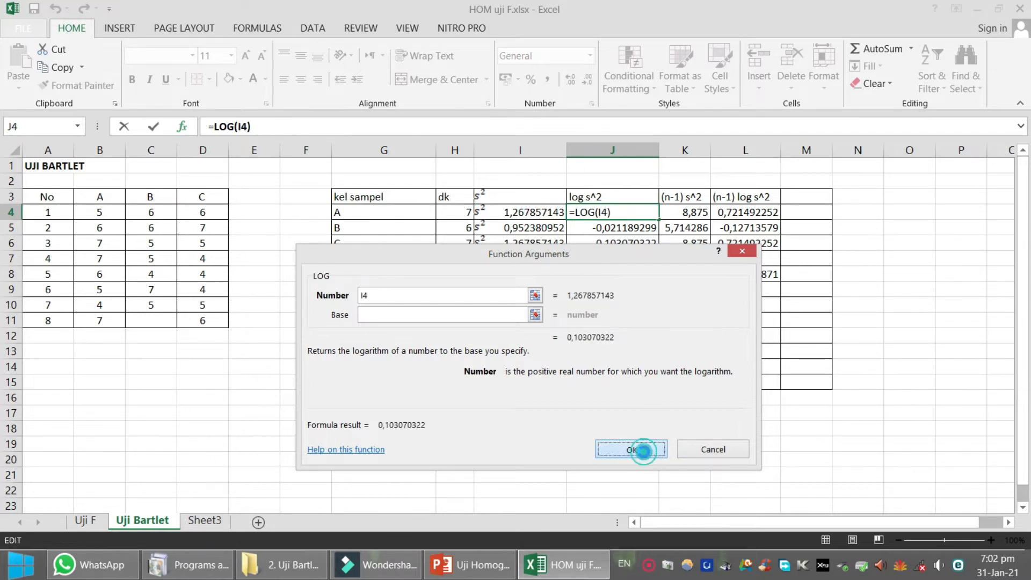
Replace the formula in J5 with the logarithm of sample B's variance, using LOG on I5.
click(622, 227)
click(79, 126)
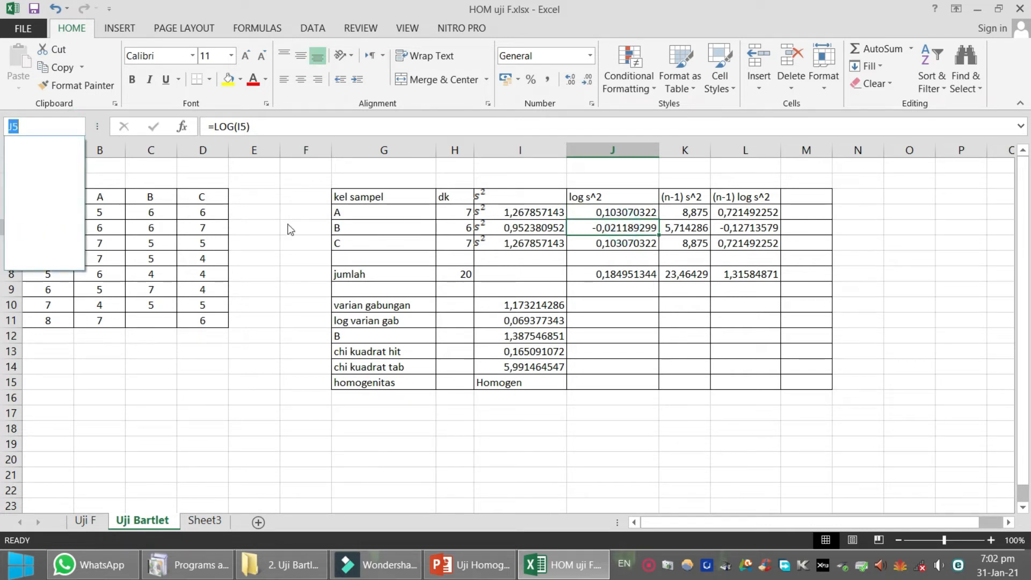
click(645, 227)
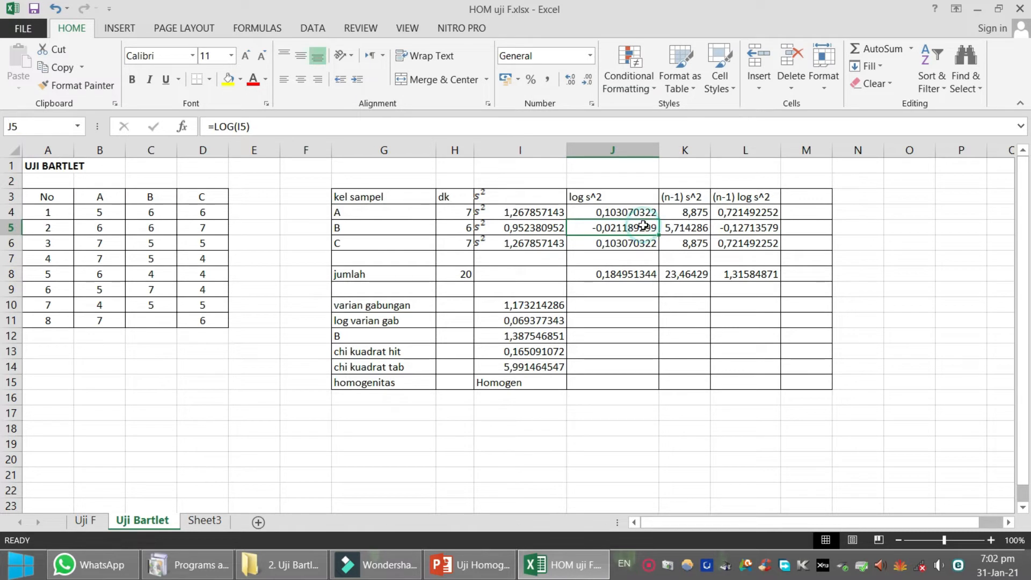
text(=)
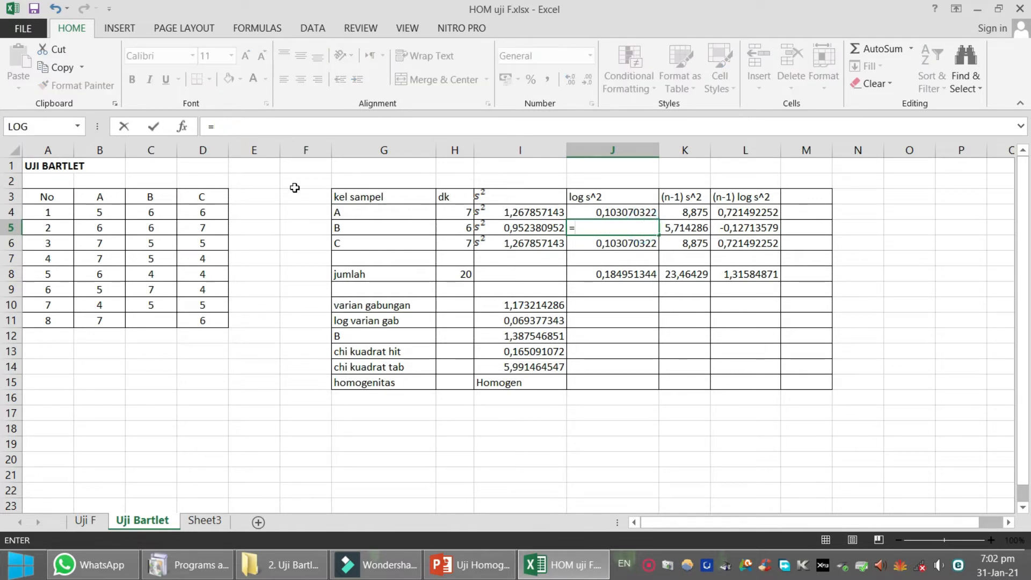
click(22, 126)
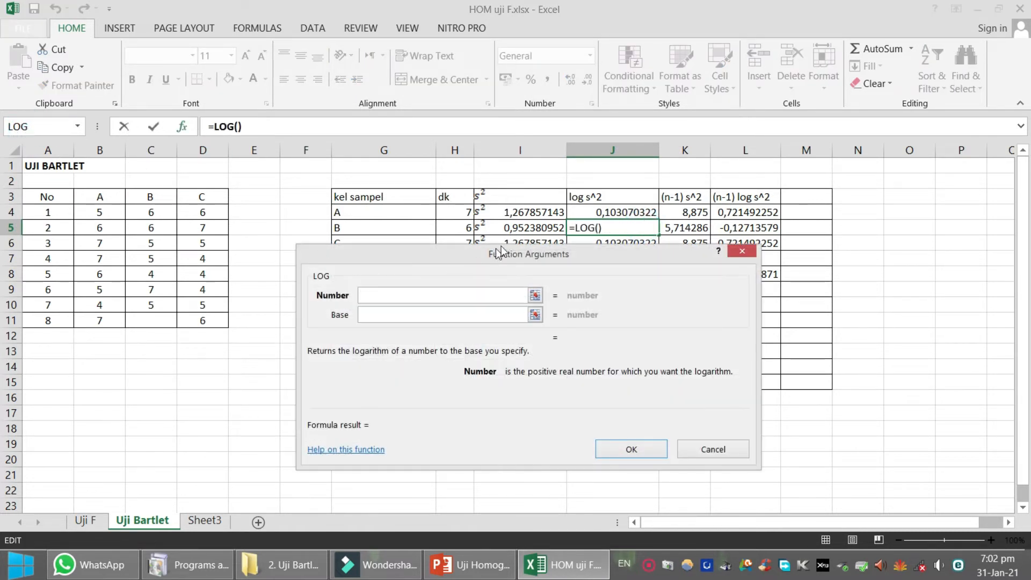
click(524, 227)
click(644, 451)
Replace the formula in J6 with the logarithm of sample C's variance, using LOG on I6.
click(632, 244)
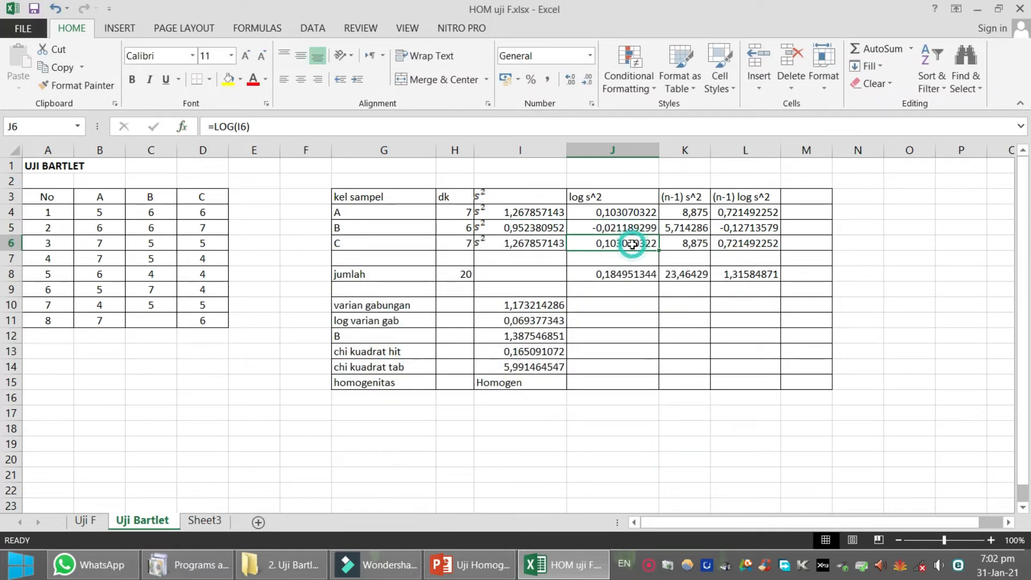
text(=)
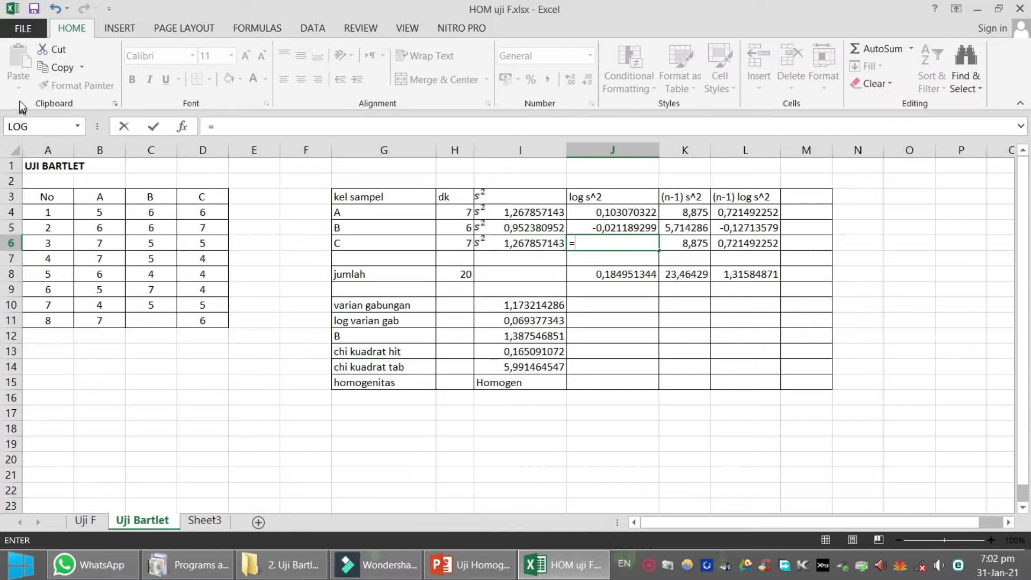
click(24, 127)
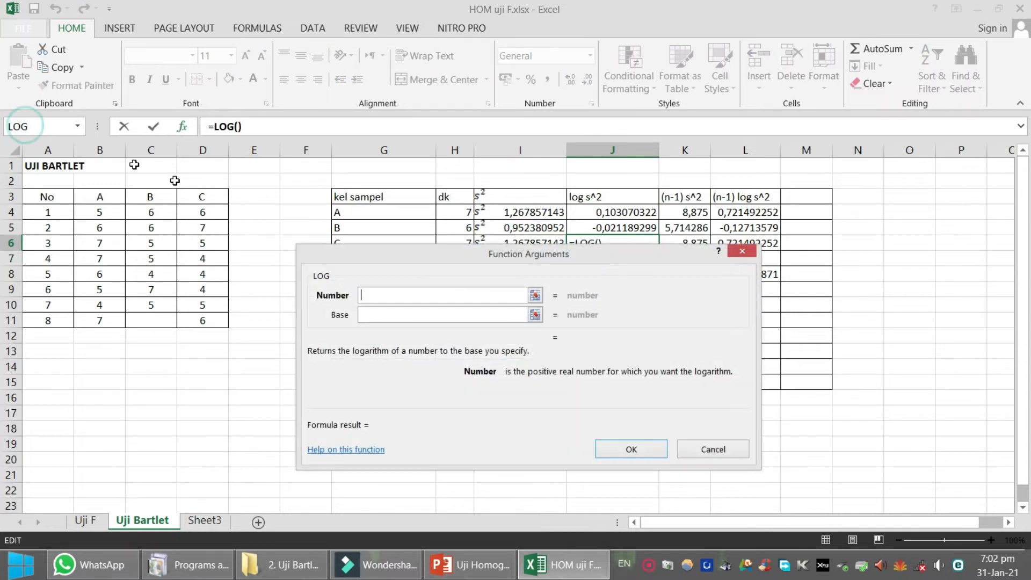
drag(522, 253, 522, 295)
click(527, 242)
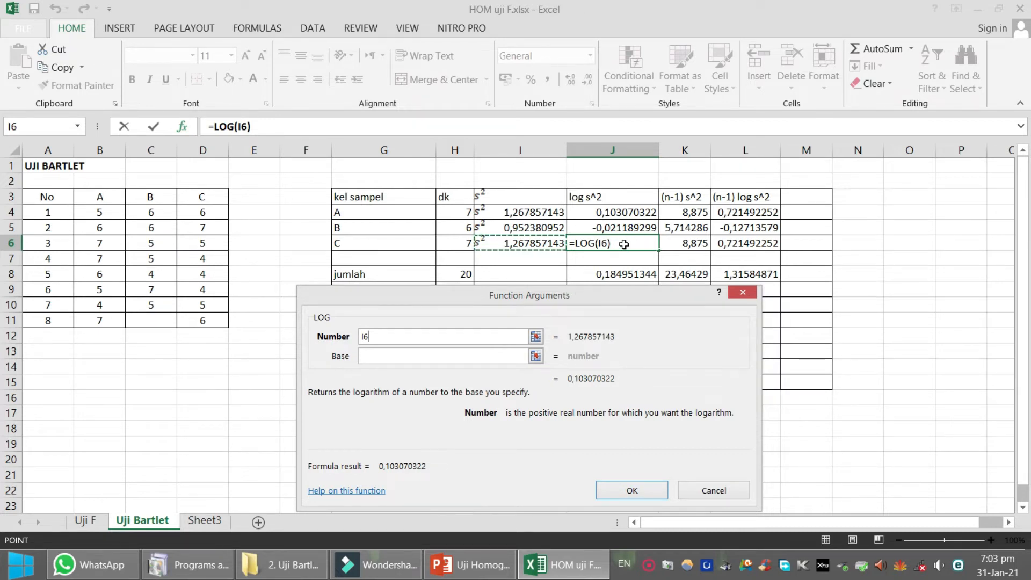
key(Return)
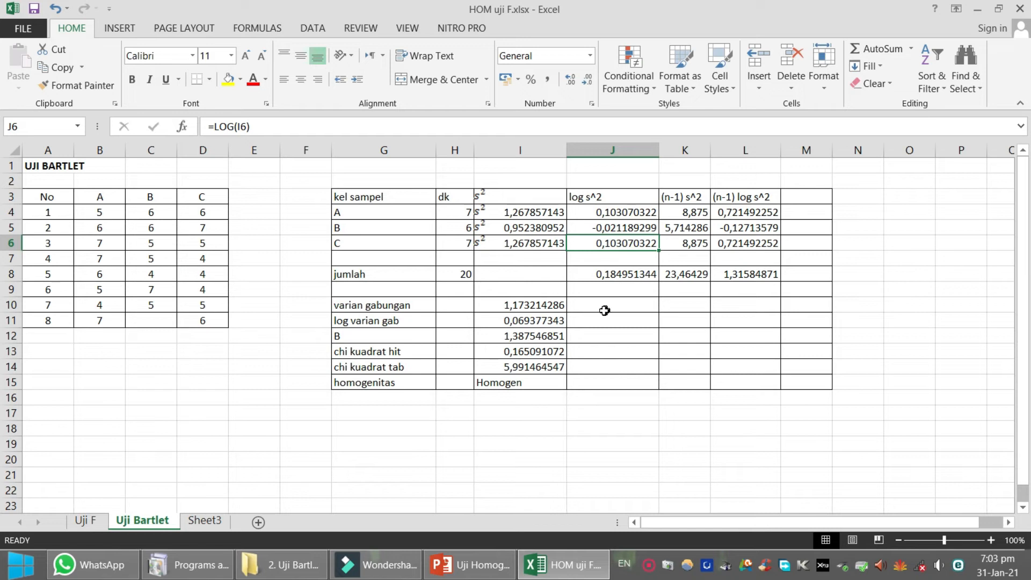
Re-enter the log s^2 total in J8 as the SUM of J4:J6.
click(612, 273)
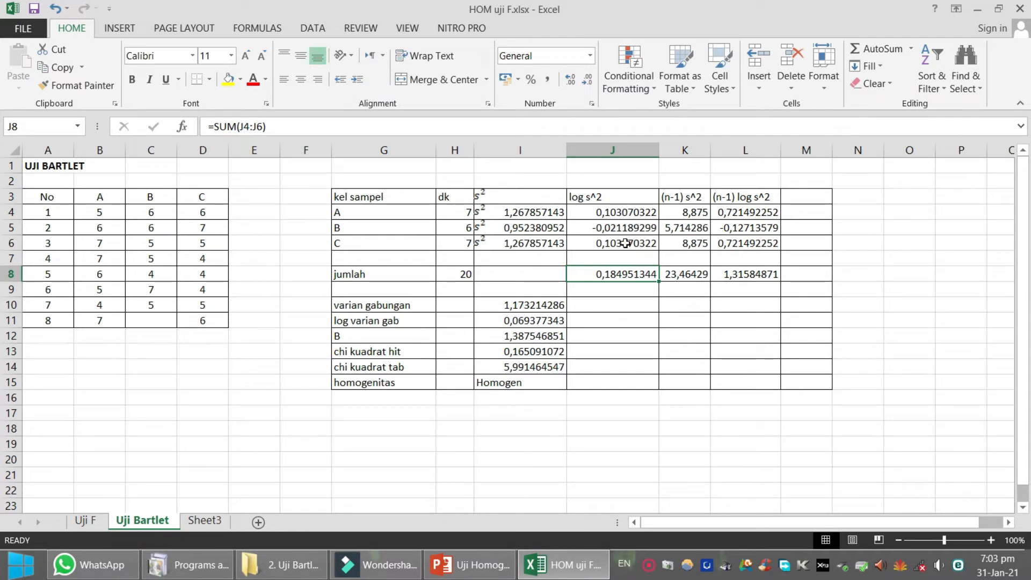
click(626, 275)
text(=)
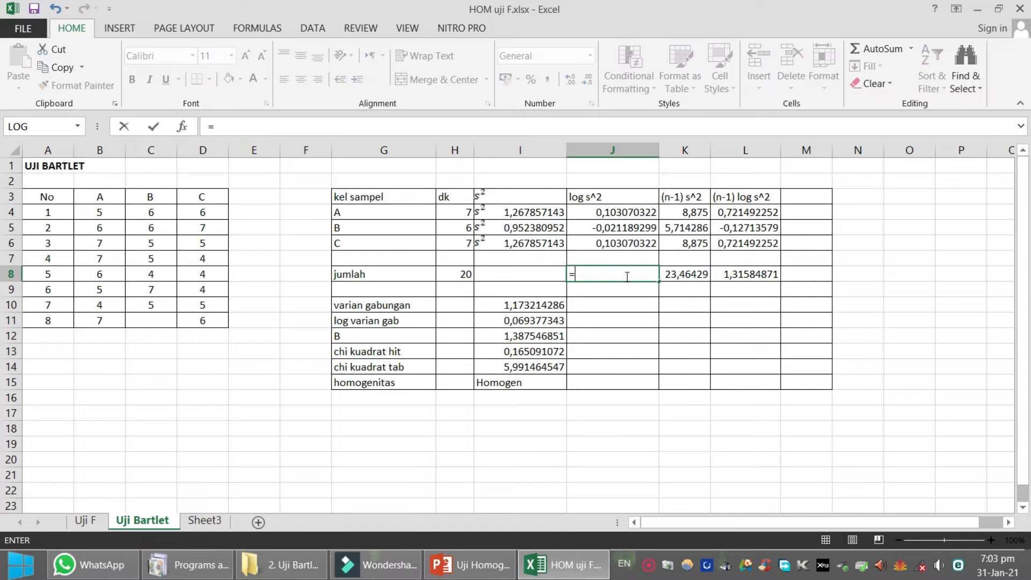
click(76, 127)
click(46, 197)
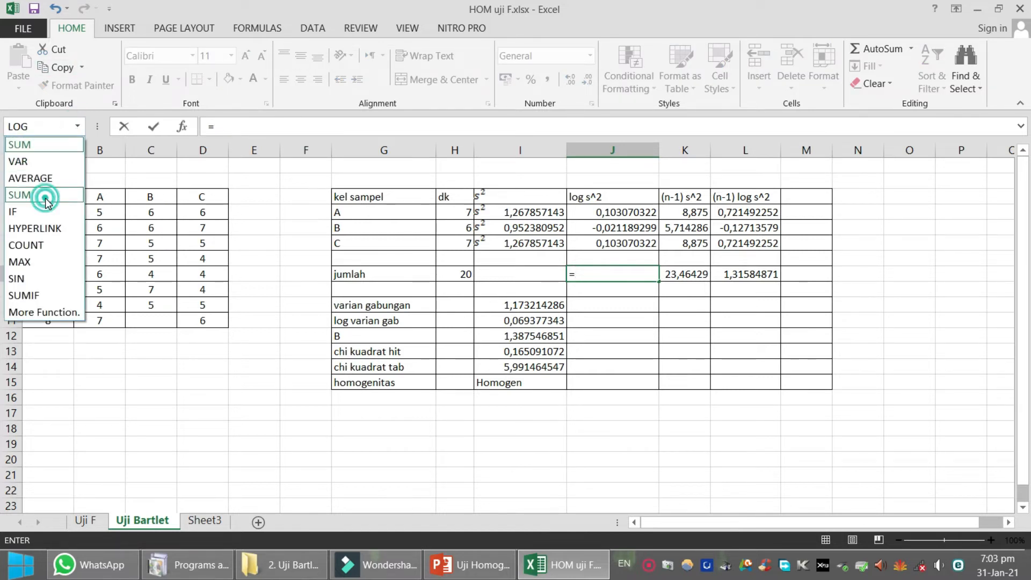
drag(625, 211, 623, 244)
click(689, 519)
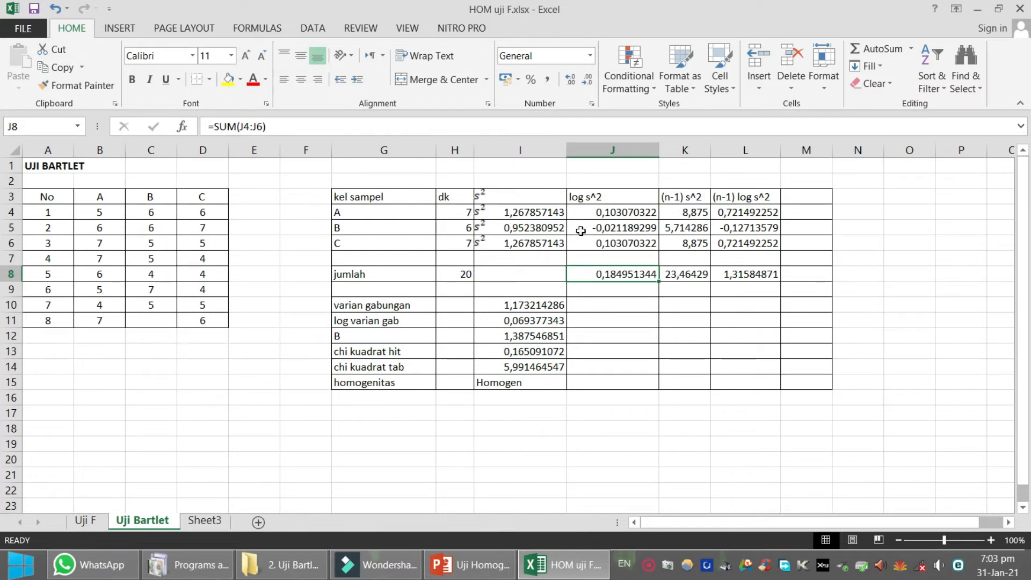
click(461, 213)
click(499, 213)
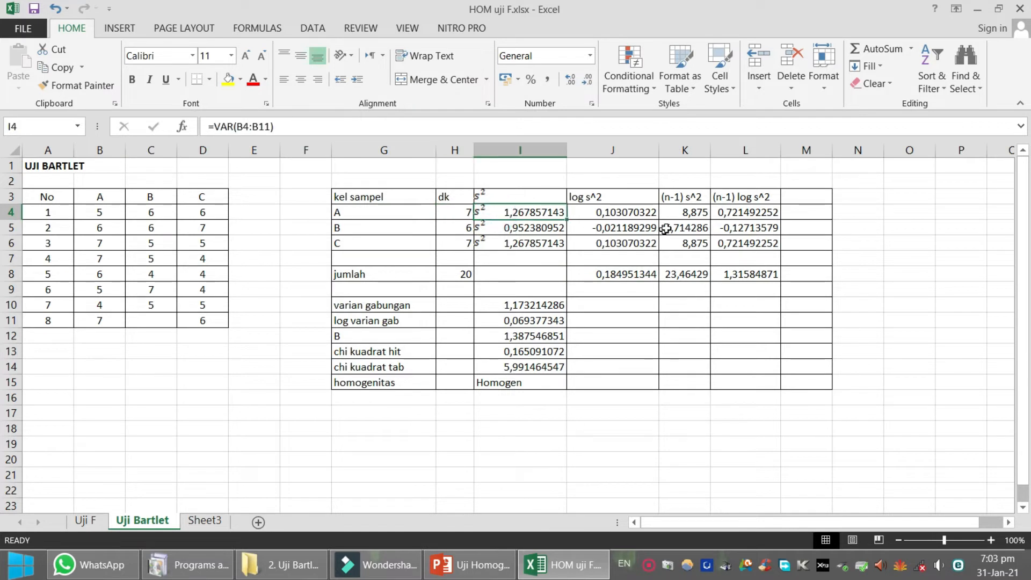
click(681, 215)
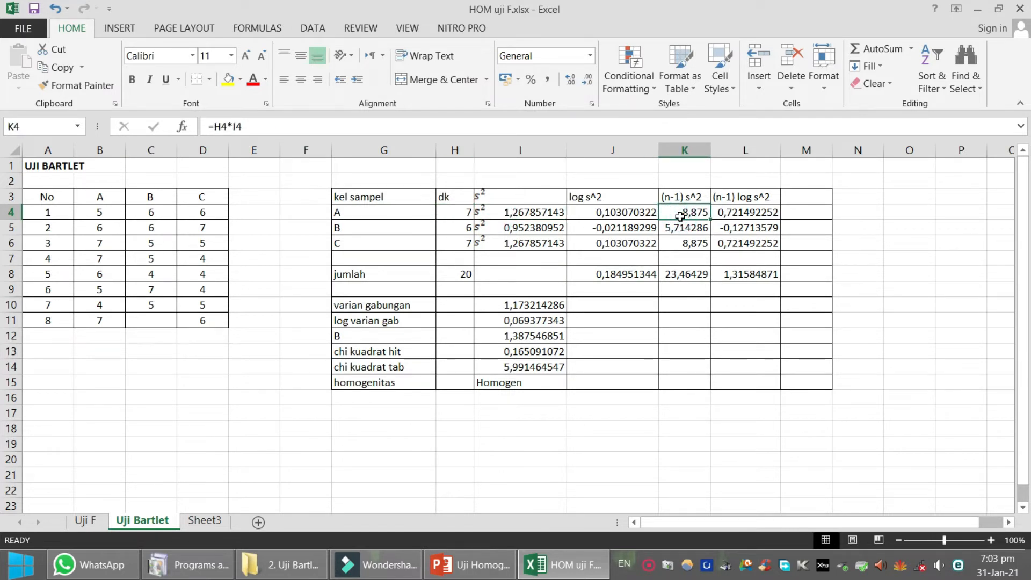
text(=)
click(465, 214)
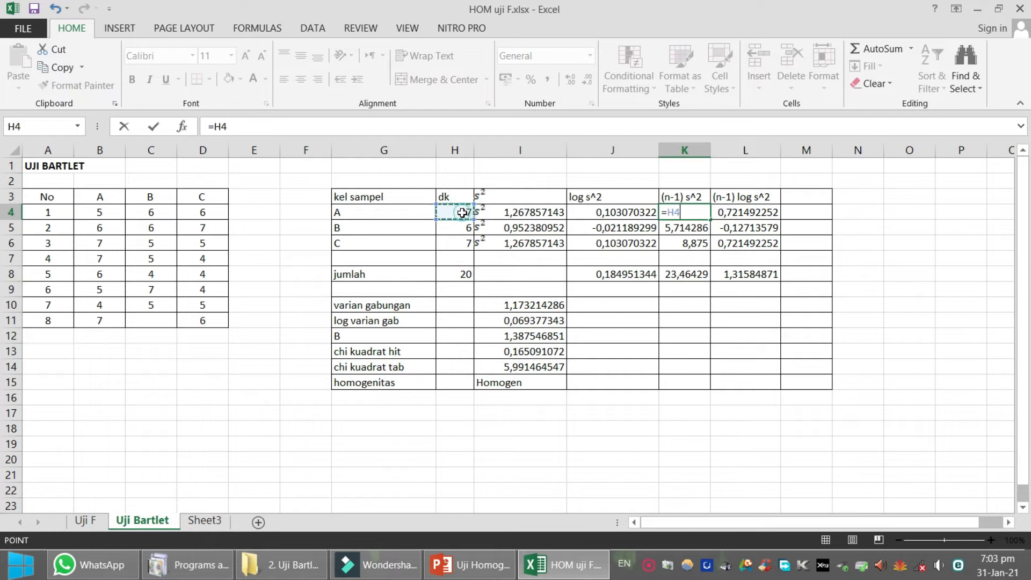
key(Return)
key(Down)
key(Down)
key(Down)
key(Down)
key(Down)
key(Down)
key(Down)
key(Down)
key(Down)
key(Down)
key(Down)
key(Down)
key(Down)
key(Down)
key(Down)
key(Down)
key(Down)
key(Down)
key(Down)
key(Down)
key(Down)
key(Down)
key(Down)
key(Down)
key(Down)
key(Down)
key(Down)
key(Down)
key(Down)
key(Down)
key(Down)
key(Down)
key(Down)
key(Down)
key(Down)
key(Down)
key(Down)
key(Down)
key(Down)
key(Down)
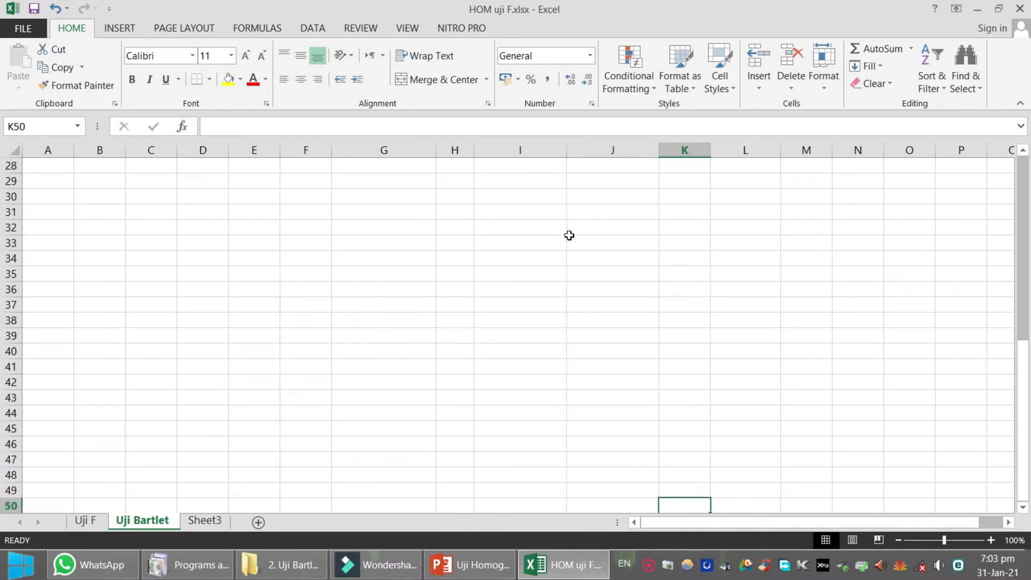
scroll(608, 353, up, 6)
scroll(609, 354, up, 3)
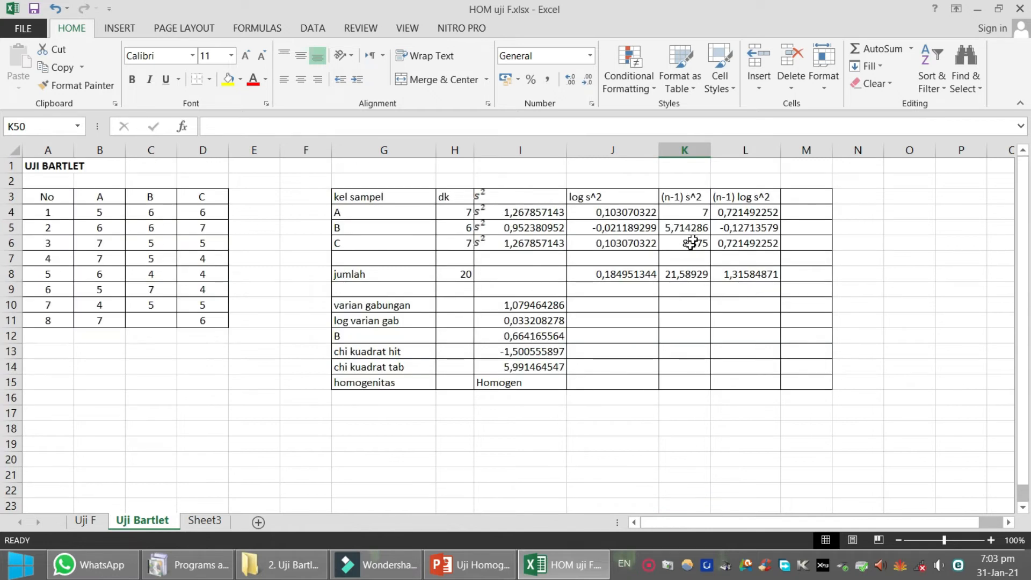
Enter sample A's (n-1) s^2 in K4 as =H4*I4, multiplying its degrees of freedom by its variance.
click(699, 213)
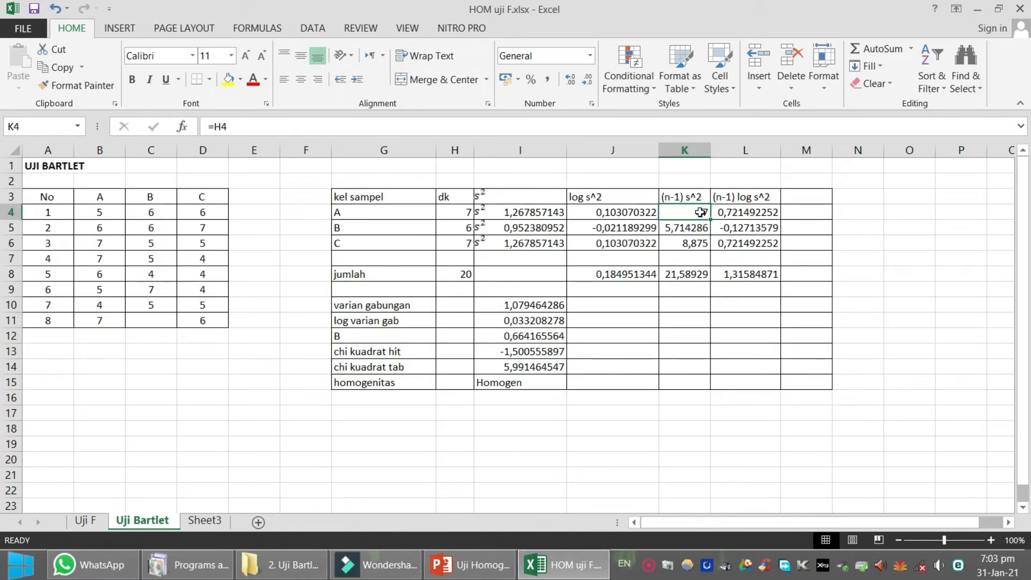
text(*)
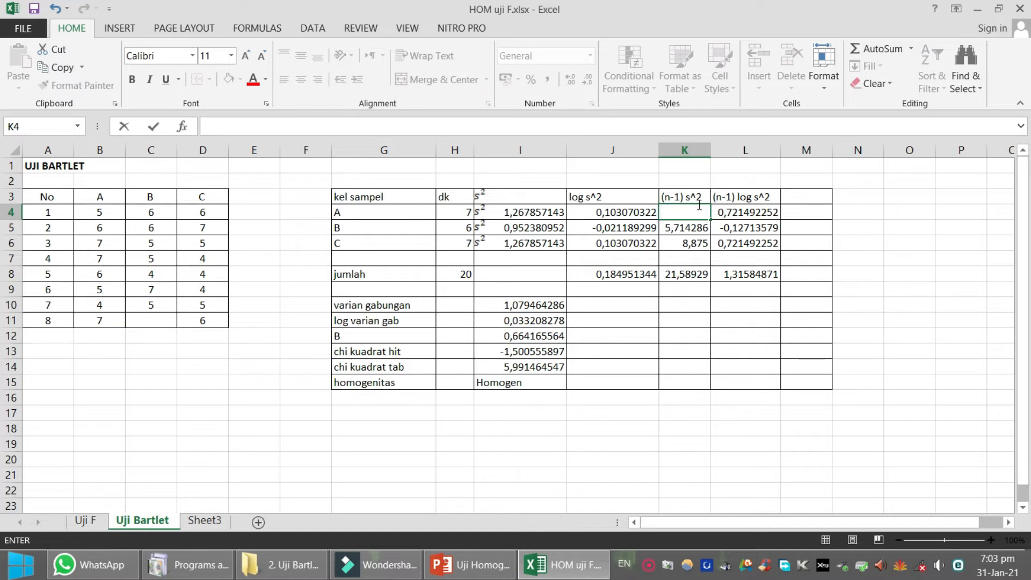
text(=)
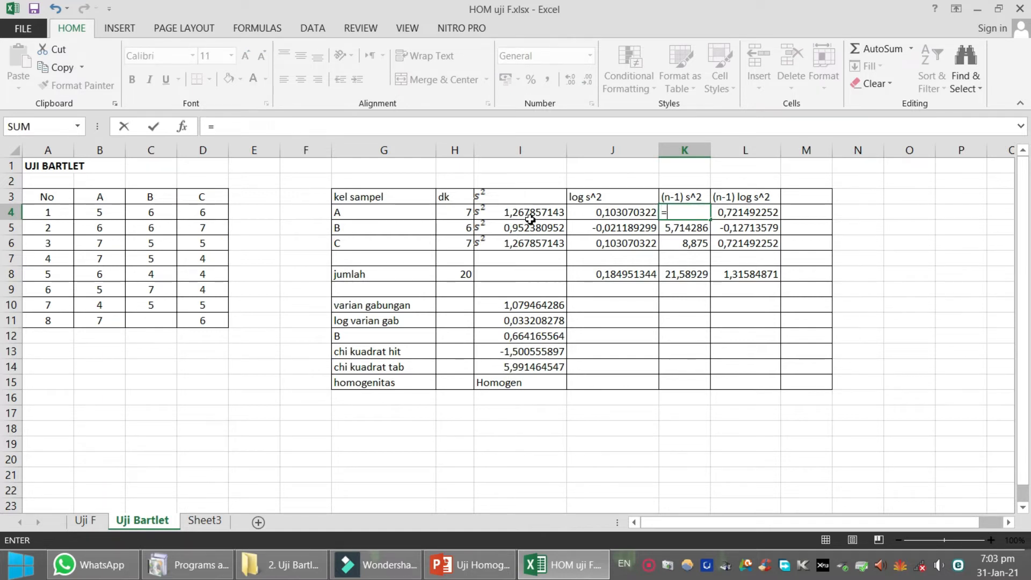
click(463, 212)
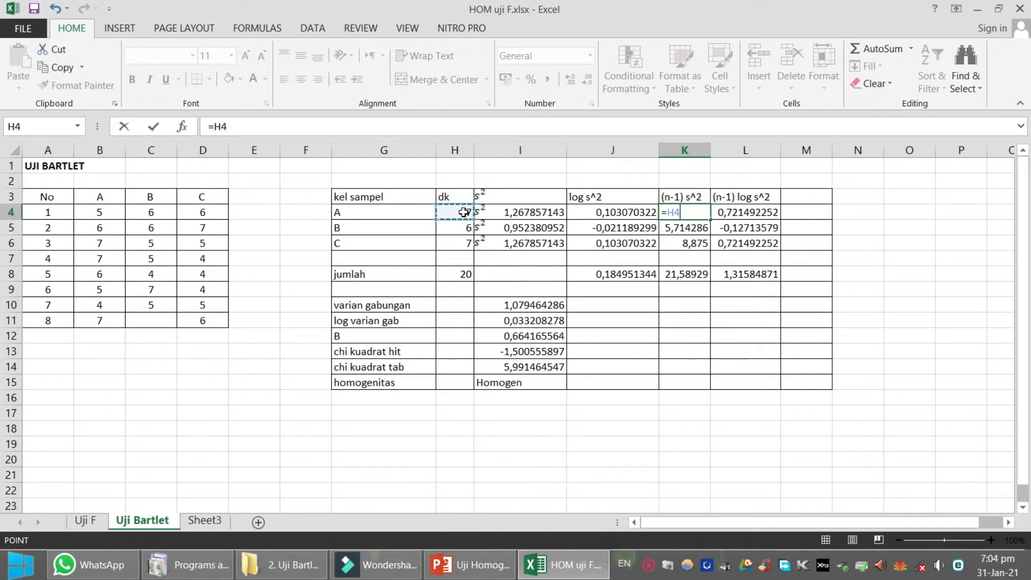
text(*)
click(498, 214)
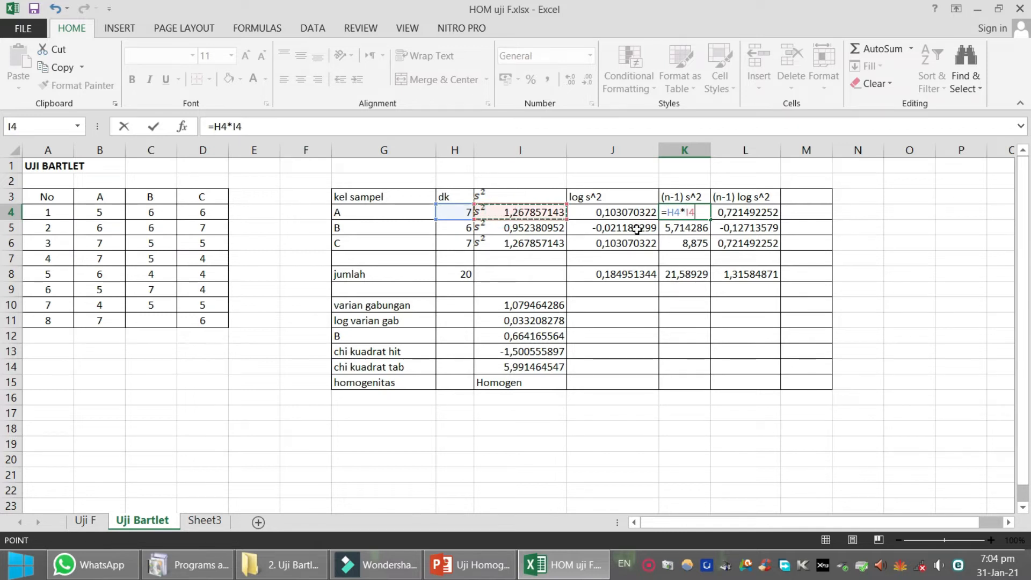
key(Return)
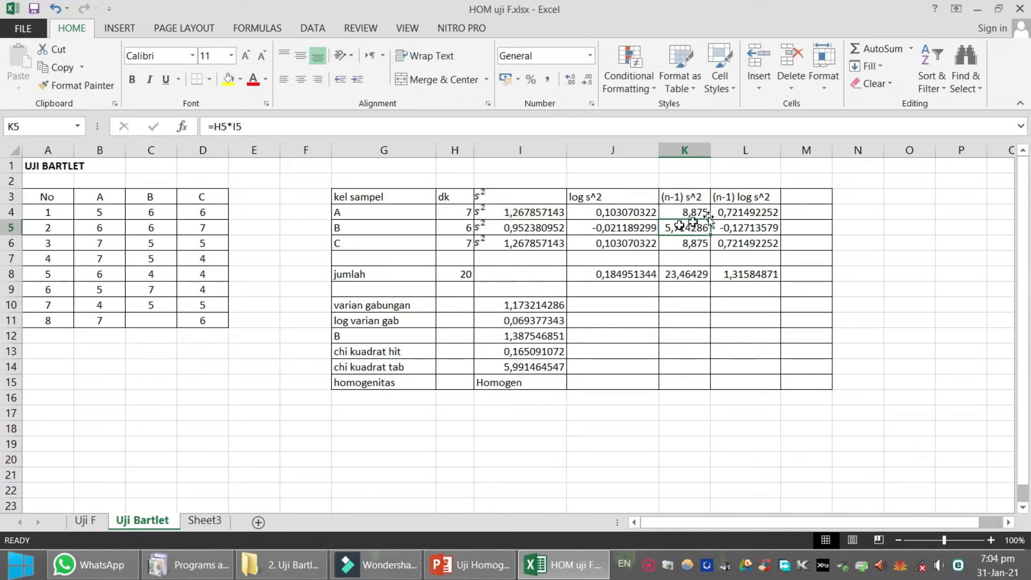
Fill the (n-1) s^2 formula from K4 down to K6, and check the total's formula in K8.
click(697, 213)
drag(710, 219, 711, 251)
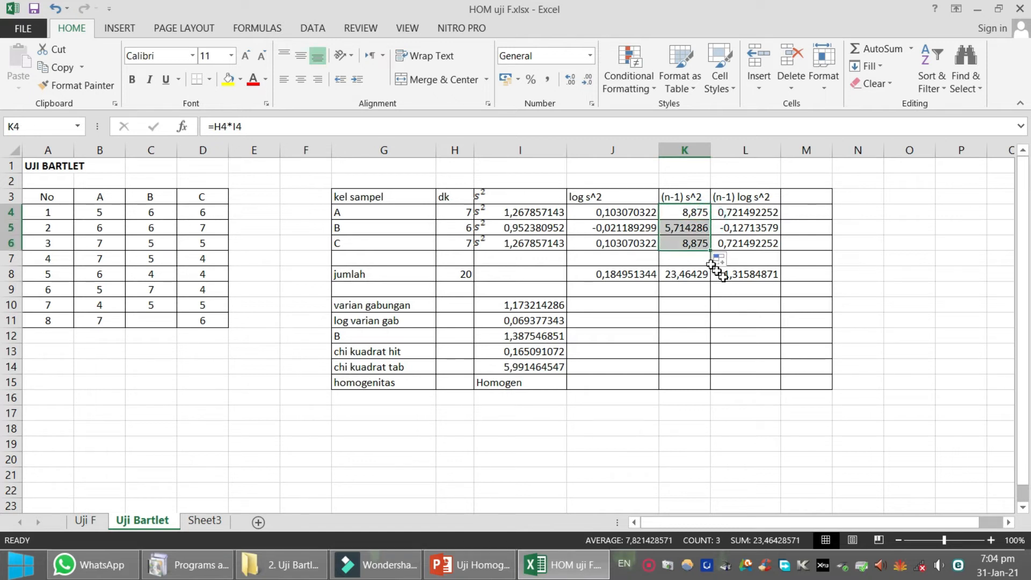
click(794, 458)
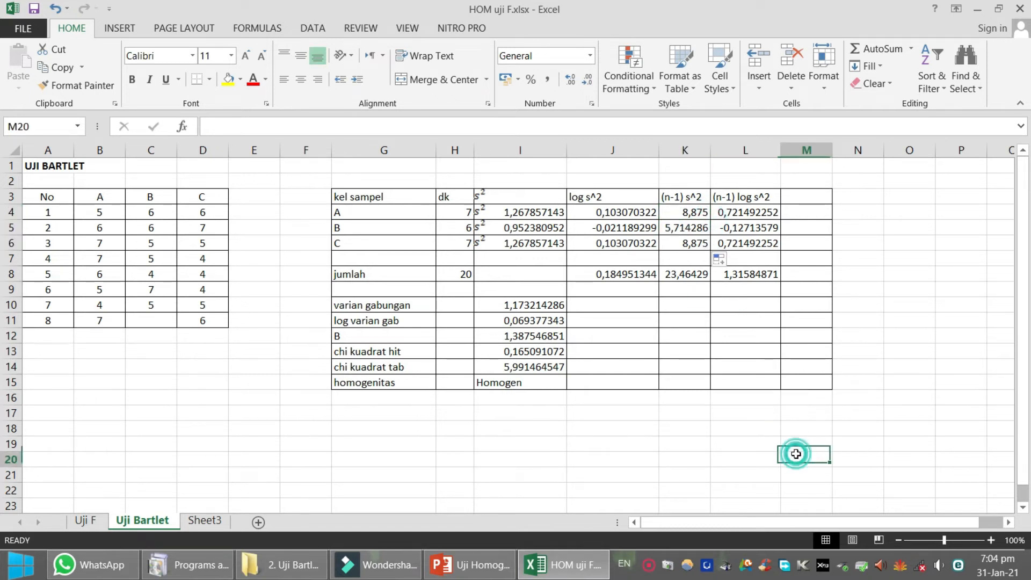
click(696, 274)
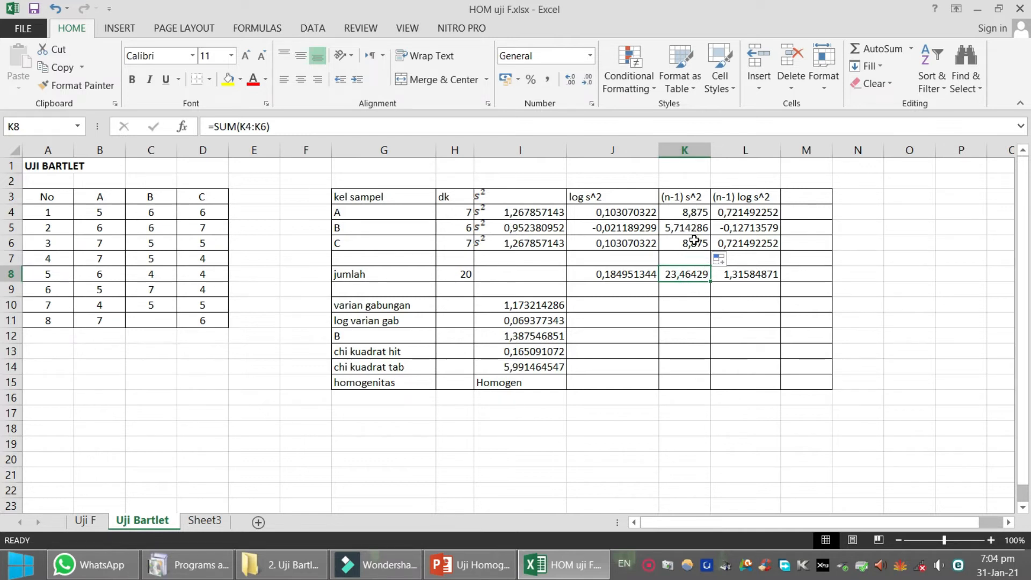
Enter sample A's (n-1) log s^2 in L4 as =H4*J4, multiplying its degrees of freedom by its log variance.
click(727, 215)
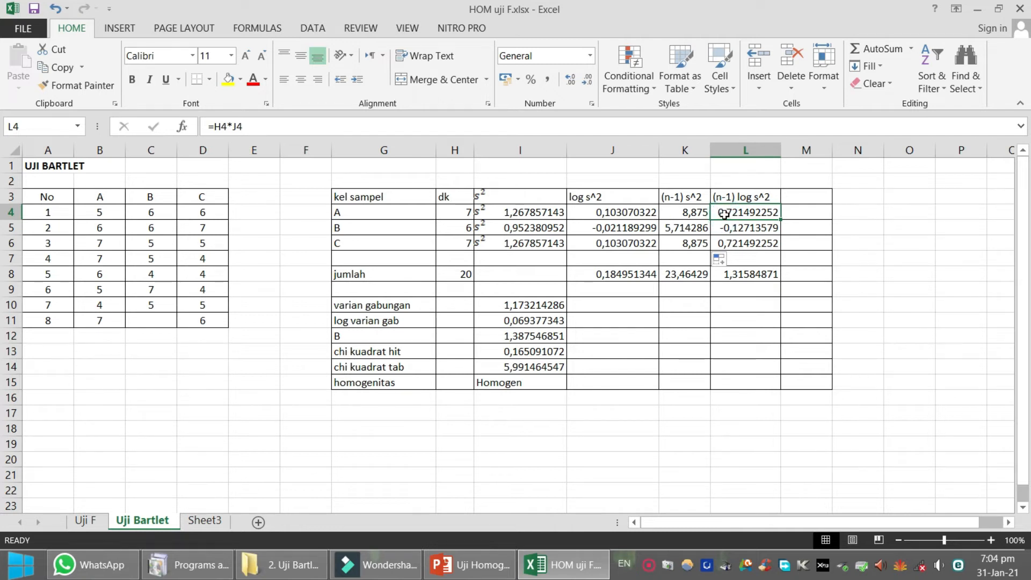
text(=)
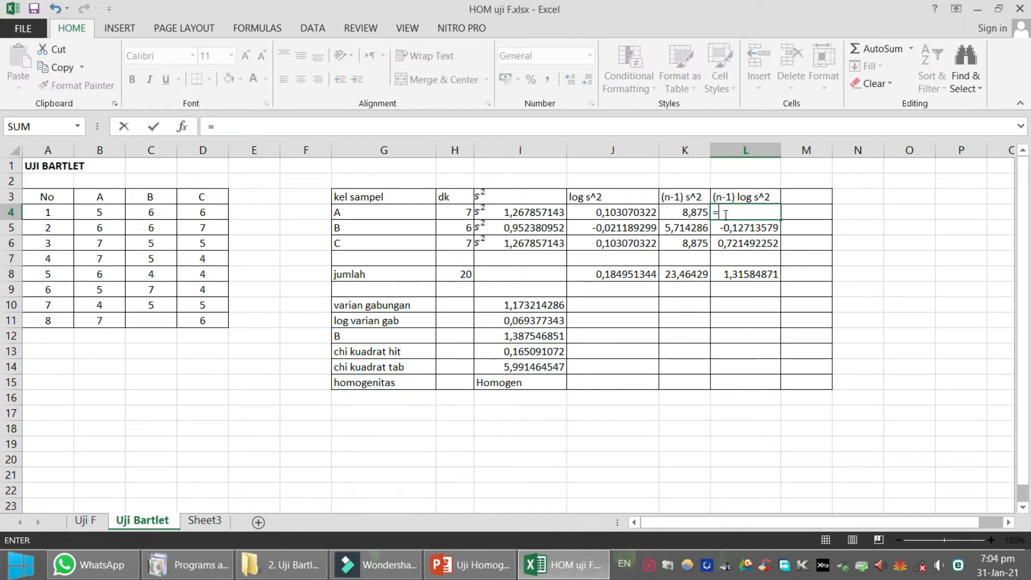
click(461, 215)
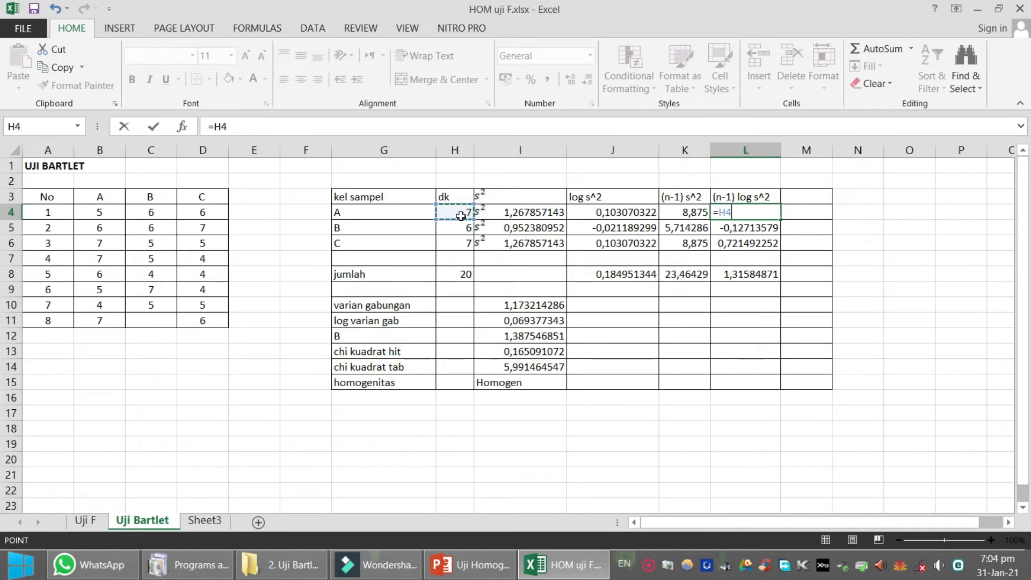
text(*)
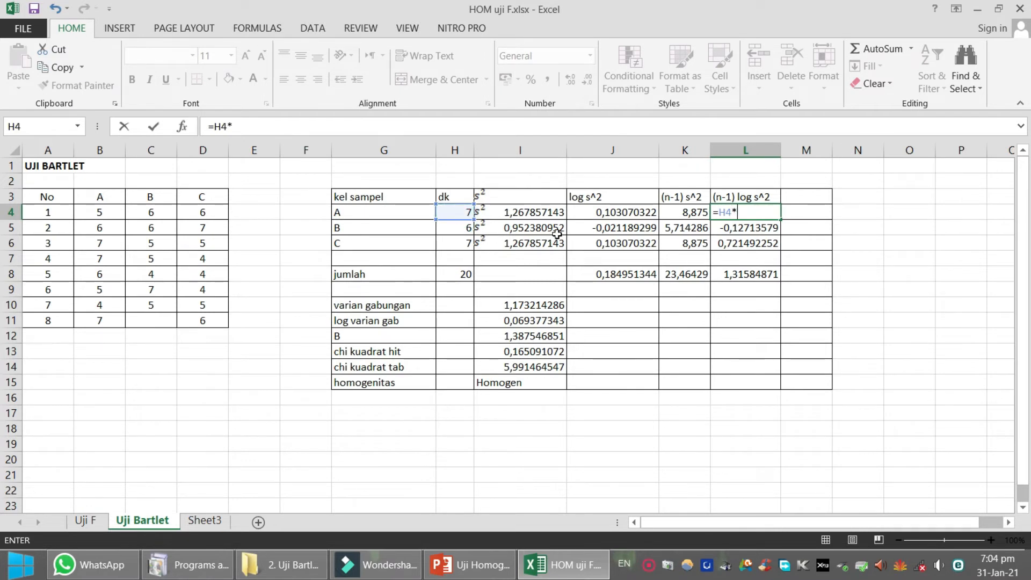
click(590, 213)
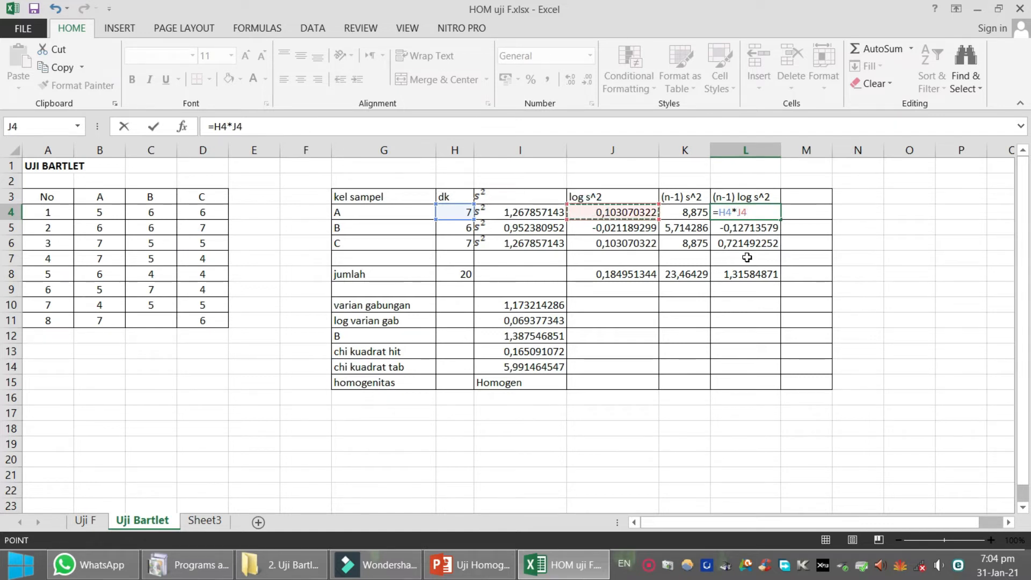
key(Return)
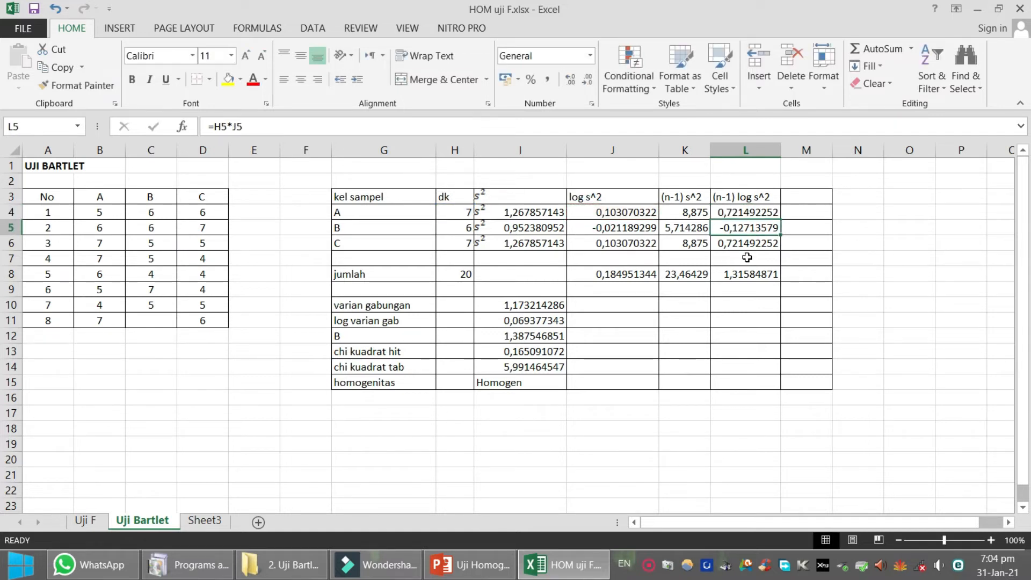
Fill the (n-1) log s^2 formula from L4 down to L6, and check the total's formula in L8.
click(777, 213)
drag(780, 218, 781, 250)
click(767, 302)
click(764, 275)
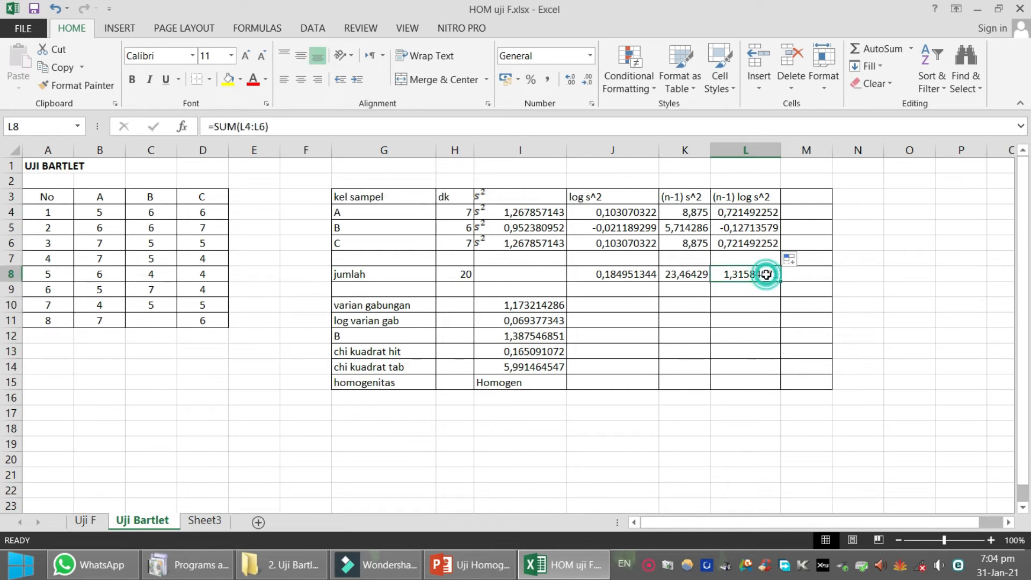
click(736, 211)
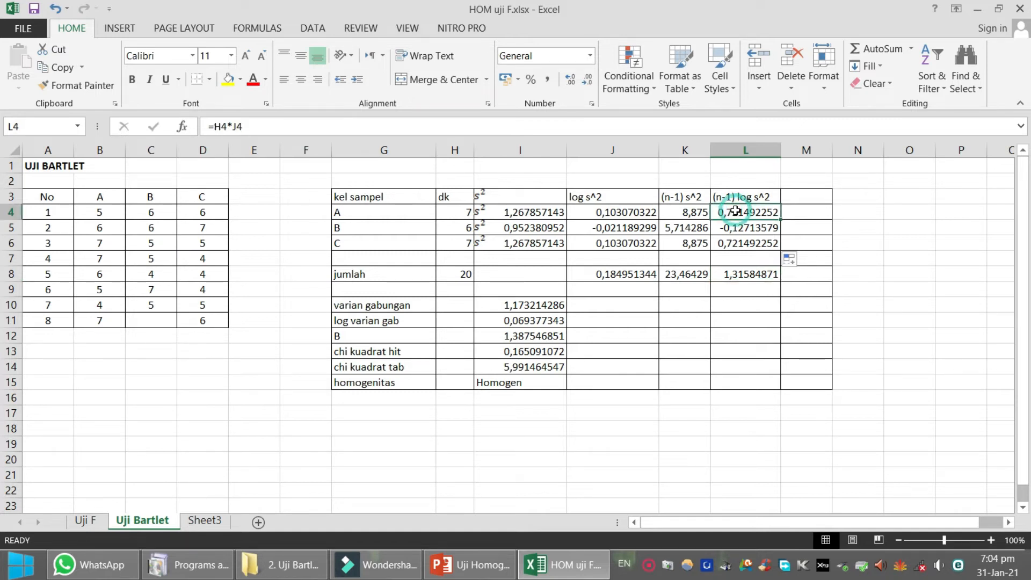
Check the (n-1) log s^2 formulas for samples B and C in L5 and L6 and their total in L8.
click(742, 228)
click(744, 244)
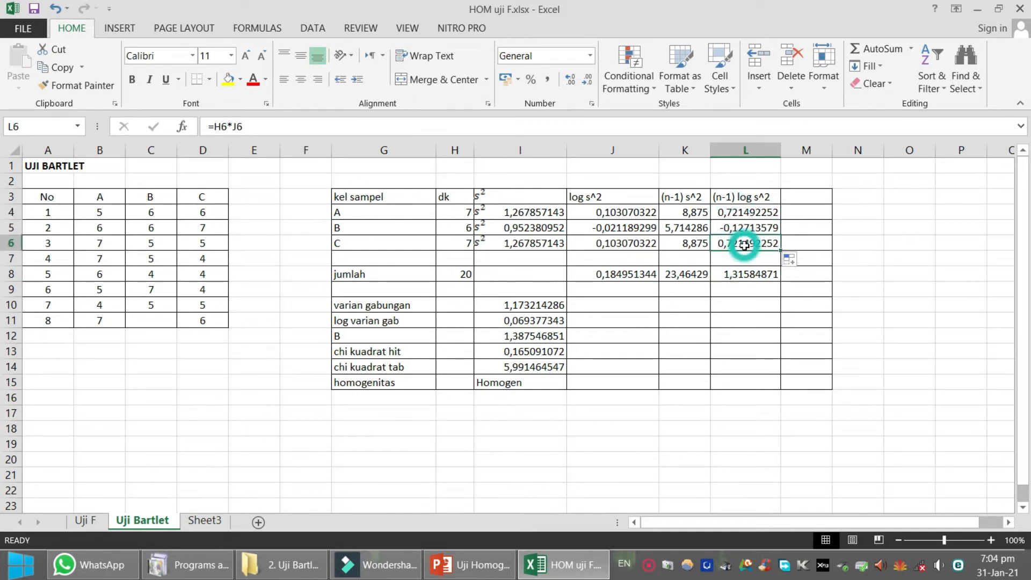
click(754, 276)
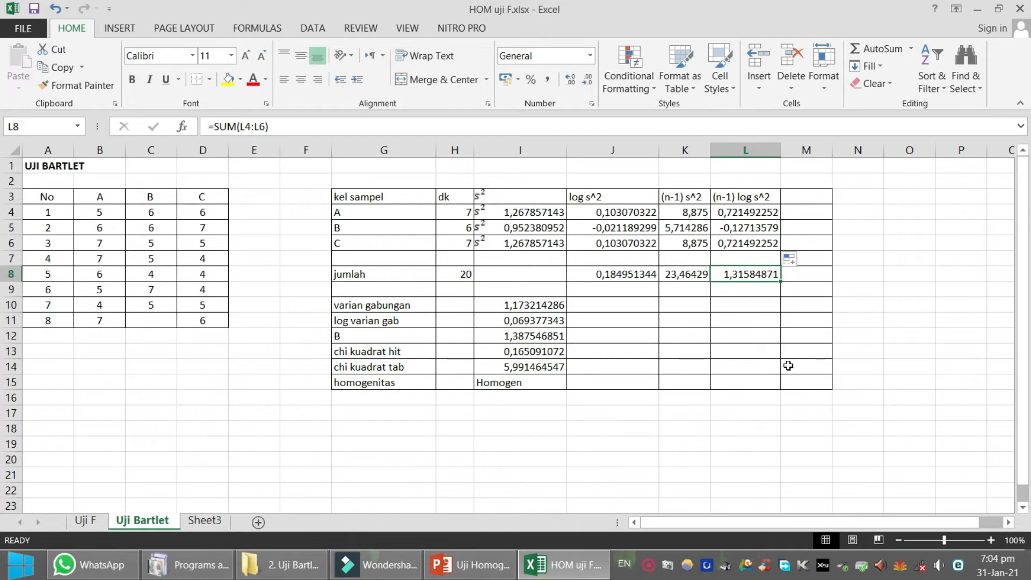
Enter the pooled variance (varian gabungan) in I10 as =K8/H8, dividing the (n-1) s^2 total by the total degrees of freedom.
click(389, 306)
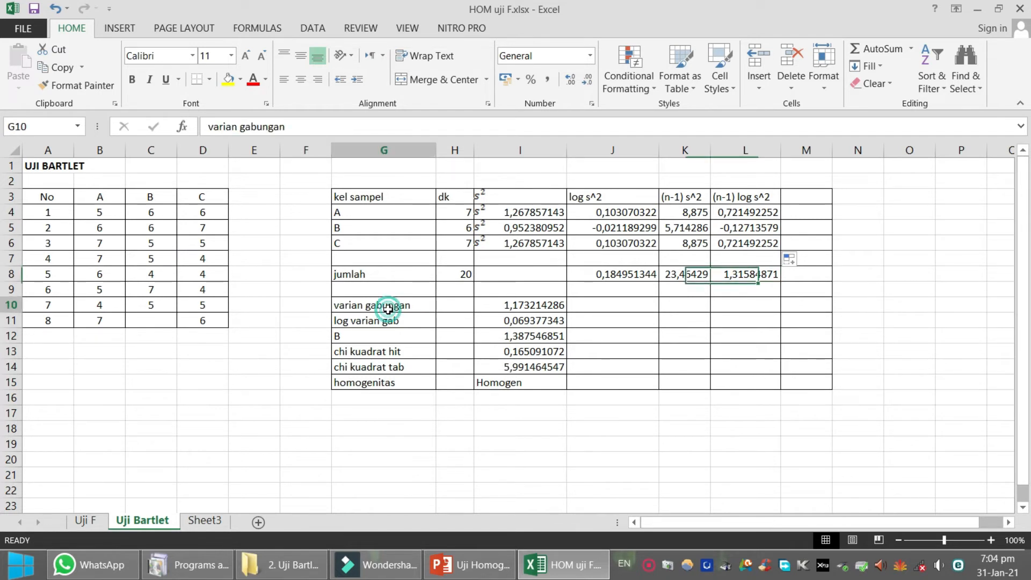
click(517, 306)
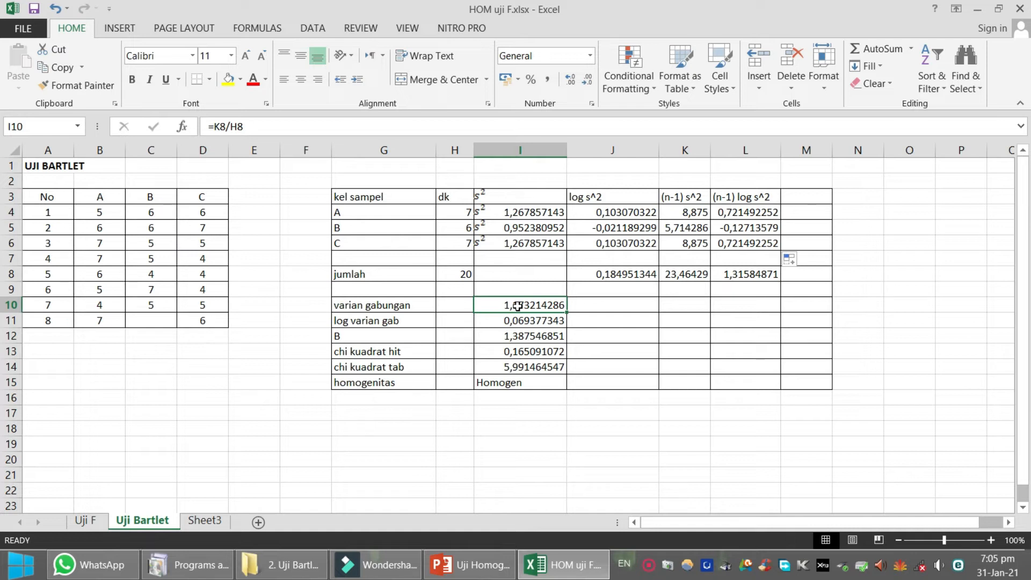
click(687, 276)
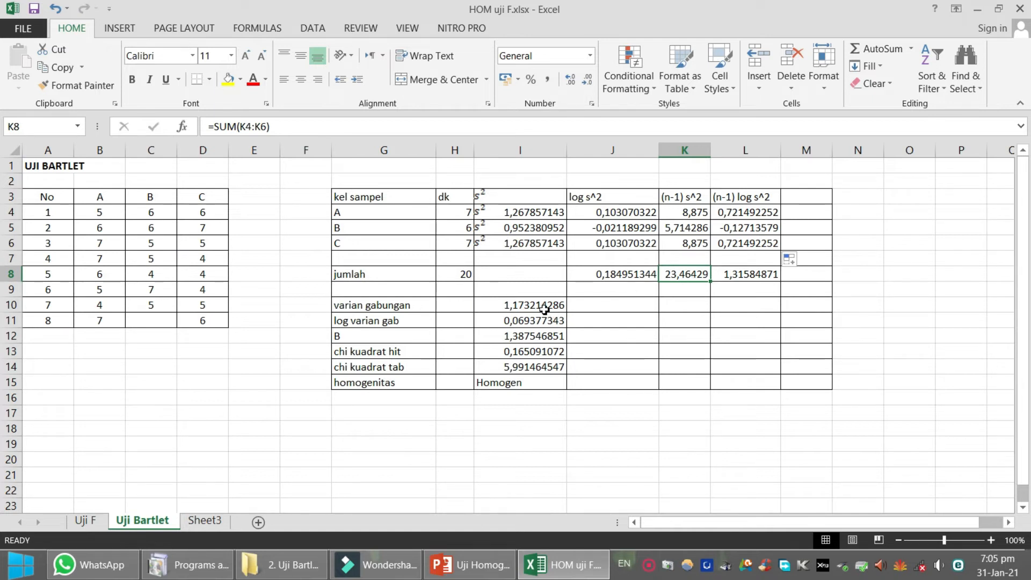
click(495, 306)
click(460, 273)
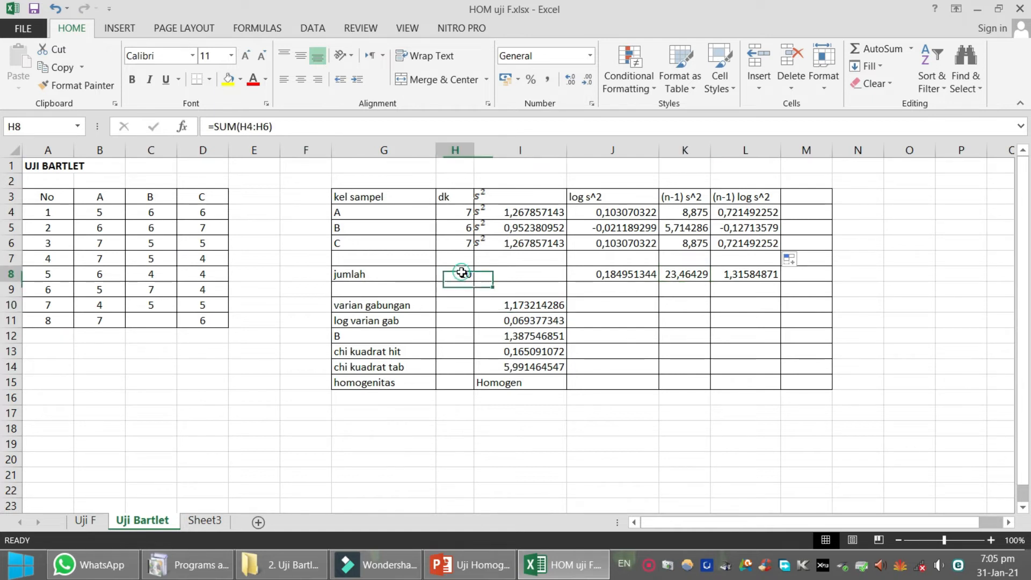
click(553, 304)
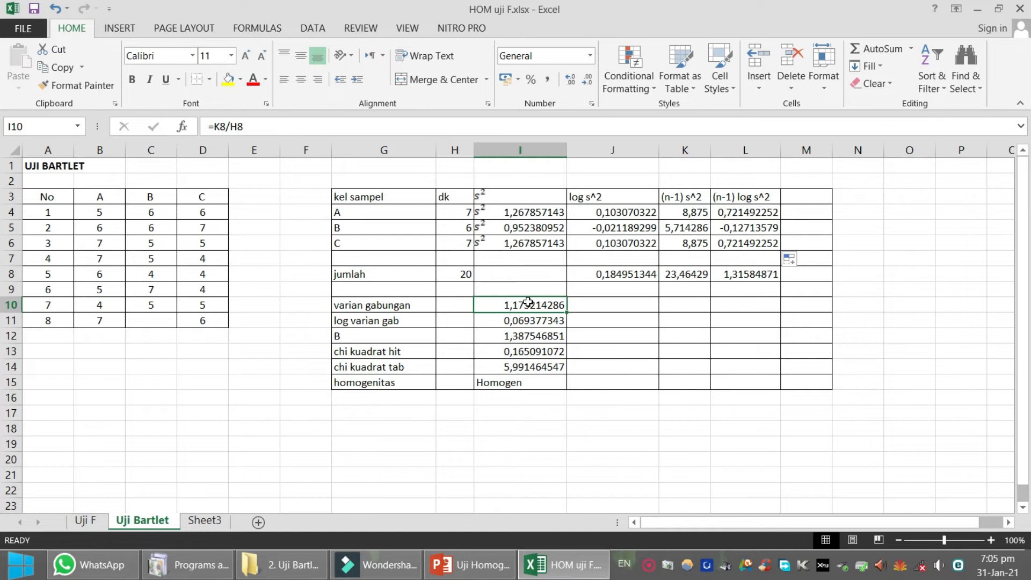
text(=)
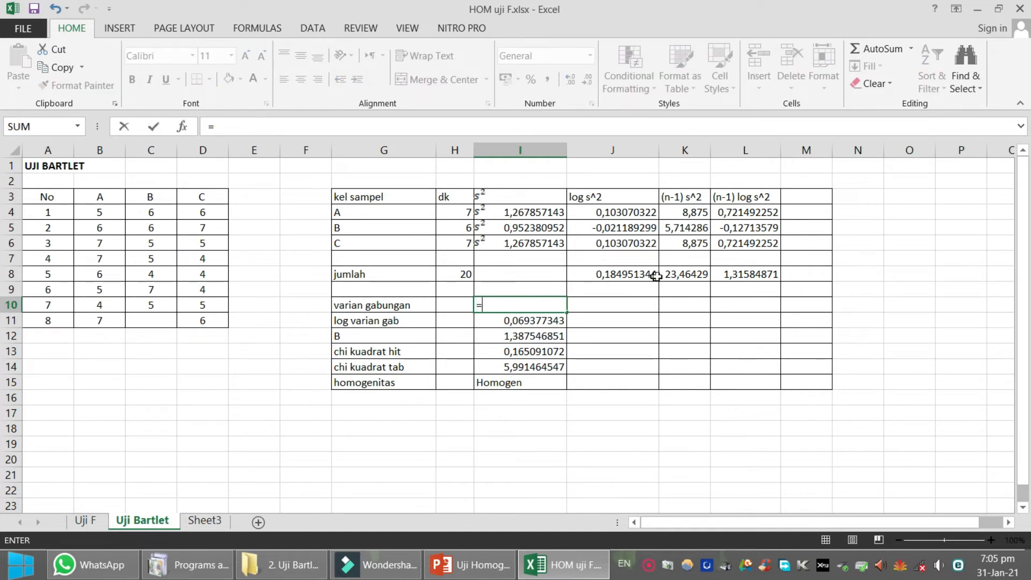
click(684, 275)
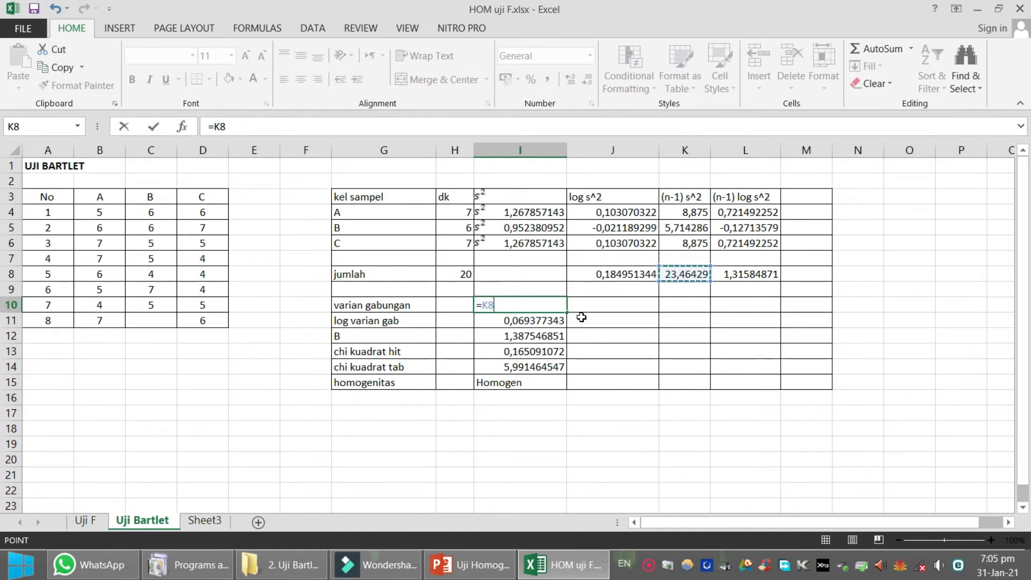
text(/)
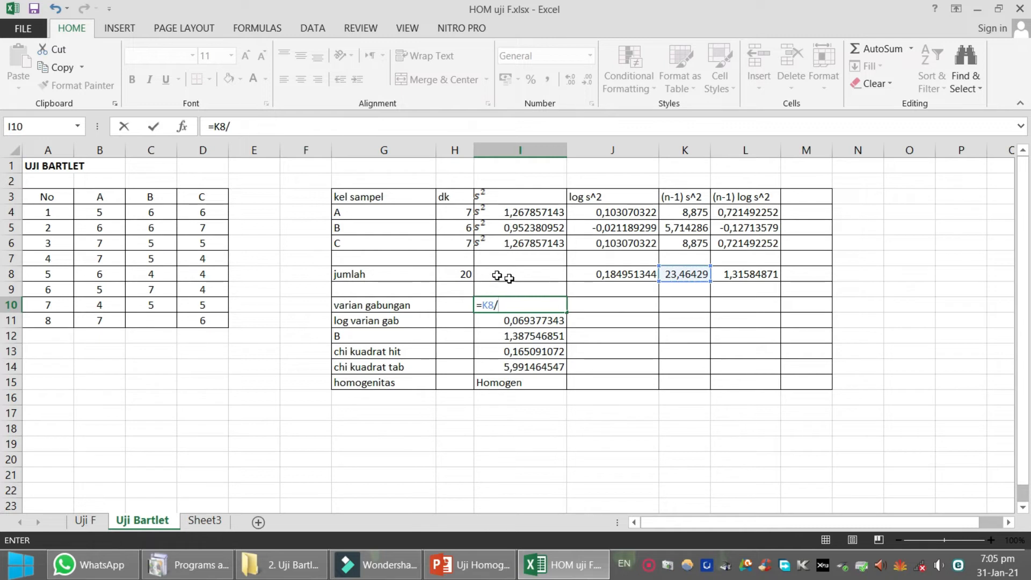
click(454, 274)
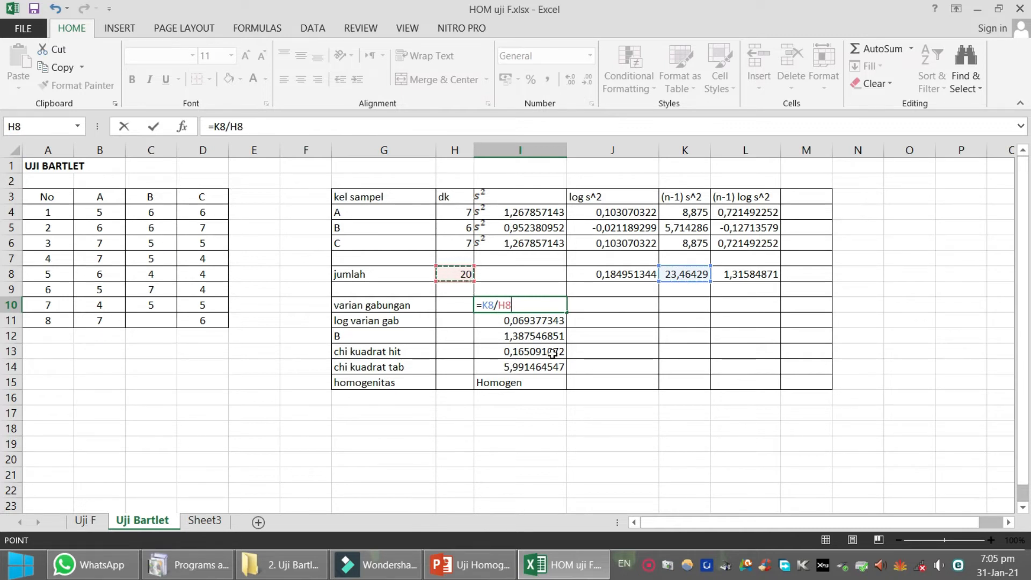
key(Return)
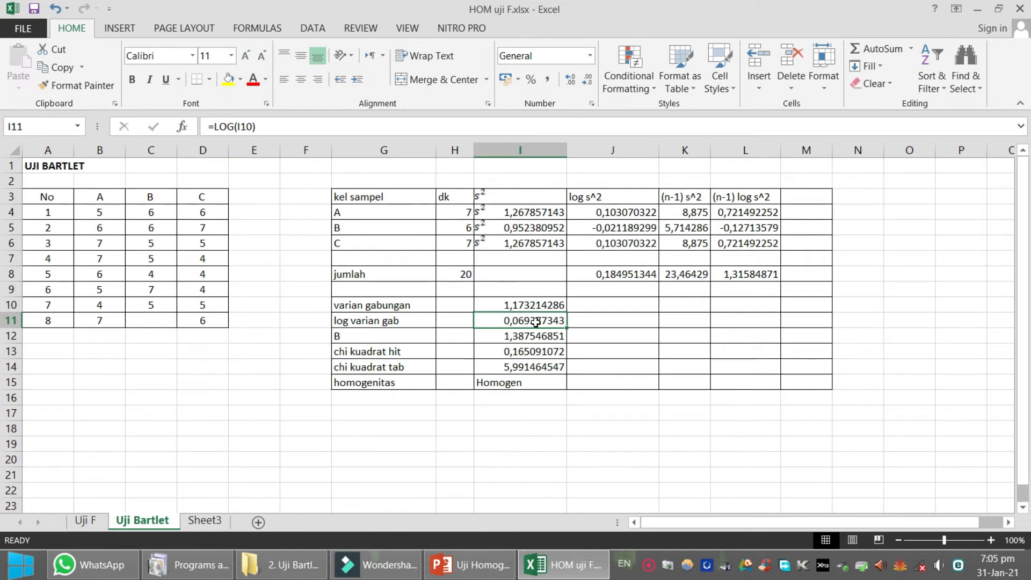
Enter the log of the pooled variance in I11 with the LOG function, using I10 as its number.
click(535, 322)
text(=)
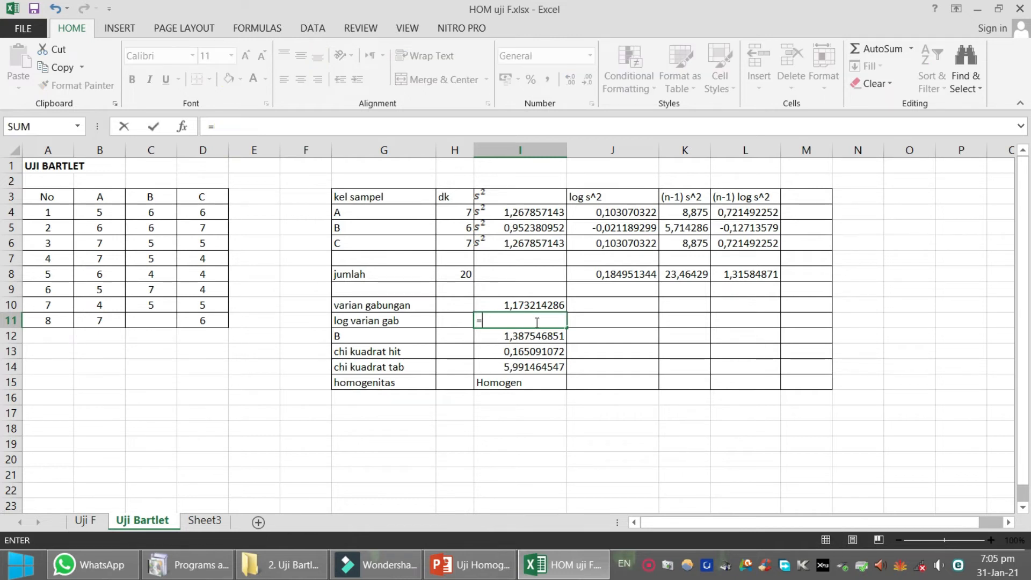
click(78, 126)
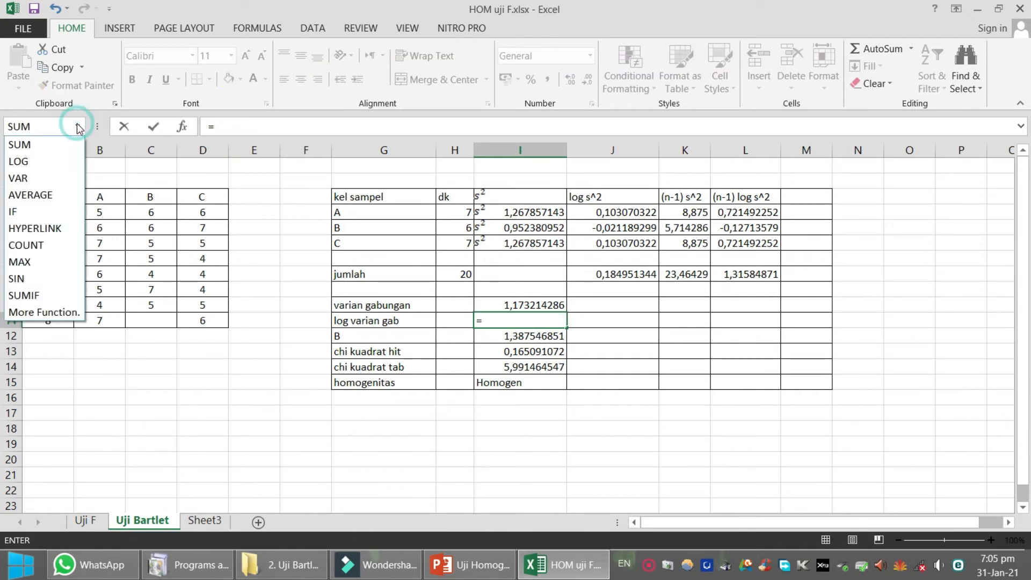
click(63, 162)
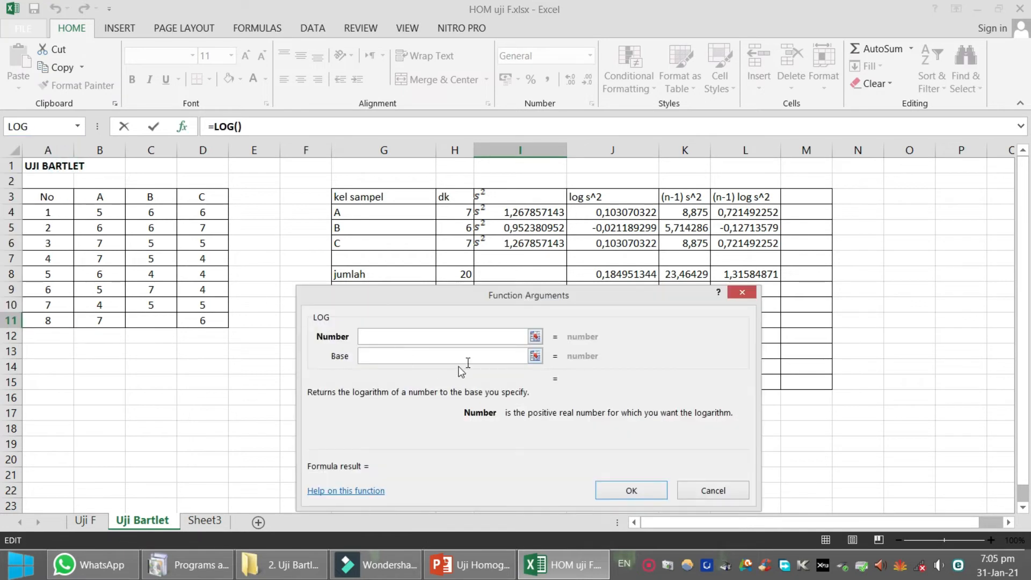
drag(495, 299, 441, 376)
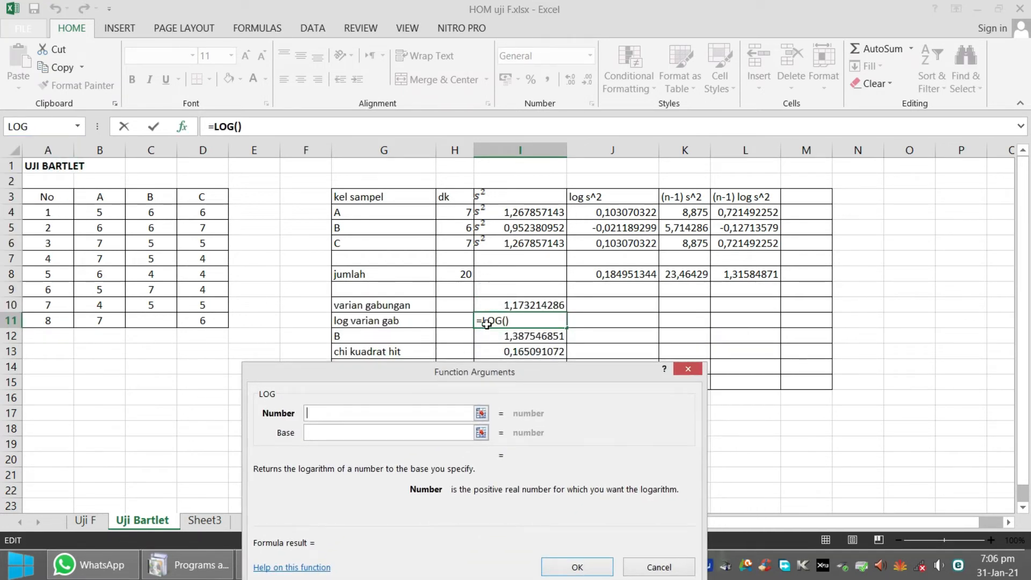
click(513, 306)
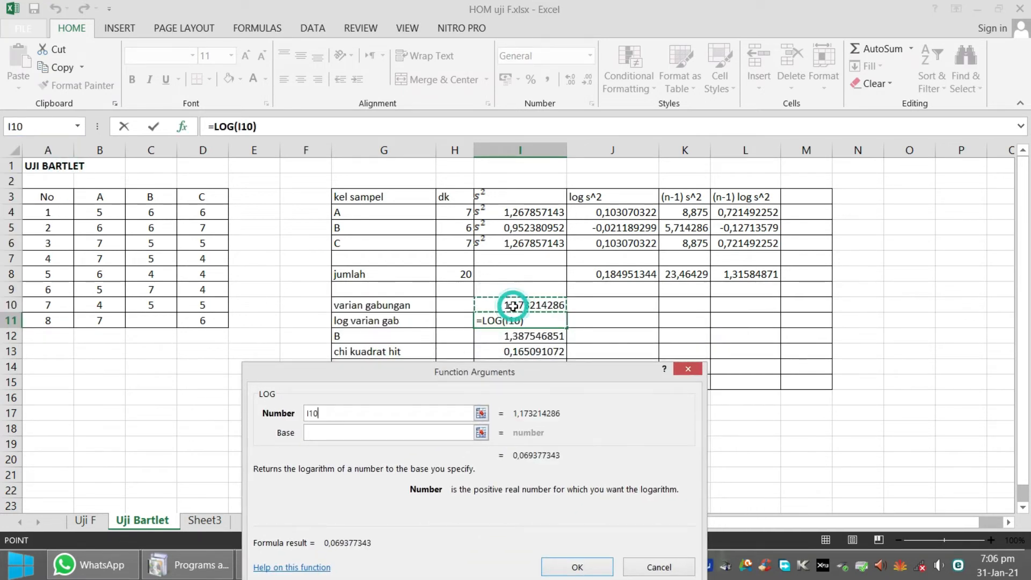
click(574, 569)
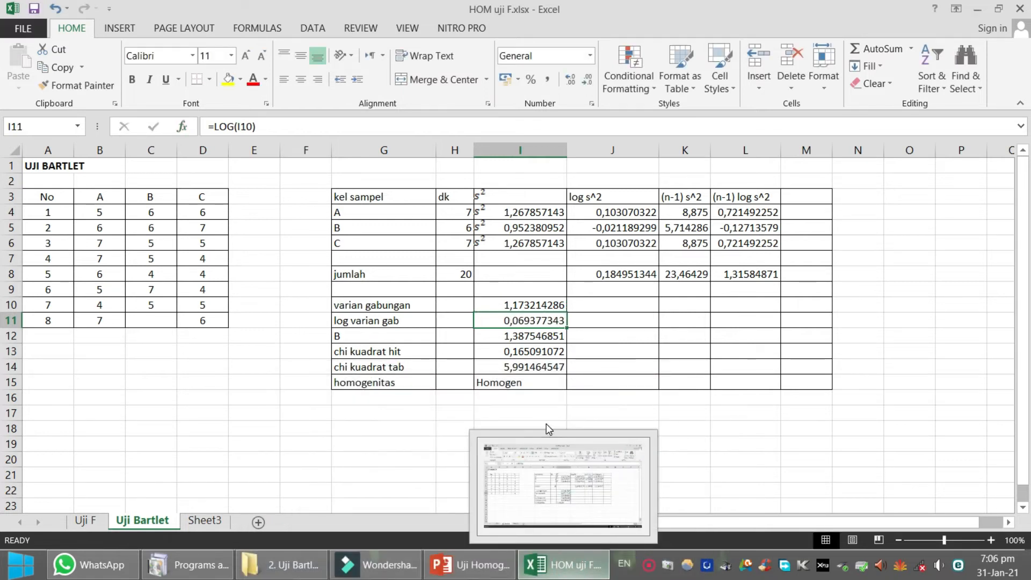
Enter the B value in I12 as =I11*H8, multiplying the log pooled variance by the total degrees of freedom.
click(529, 336)
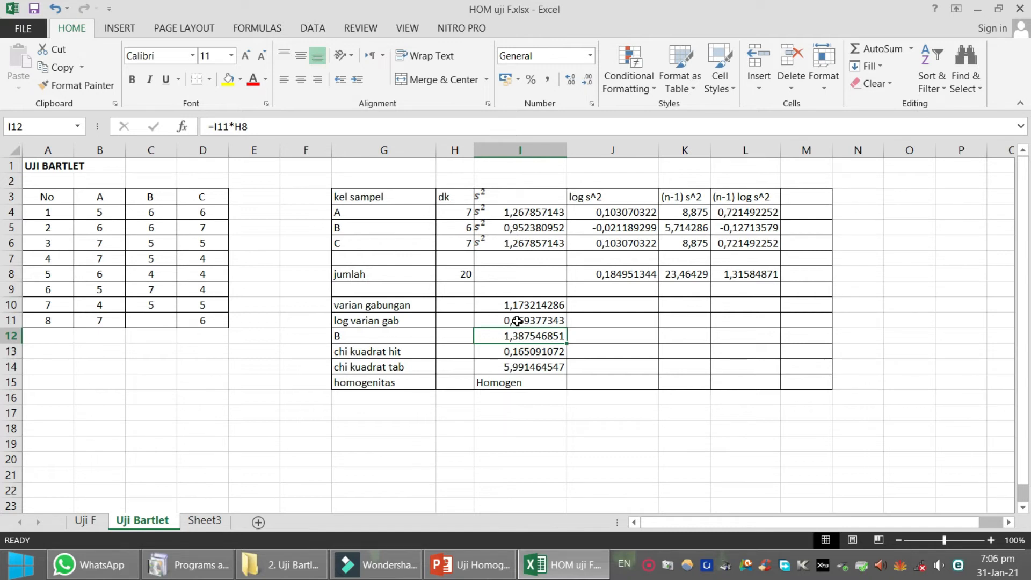
click(517, 321)
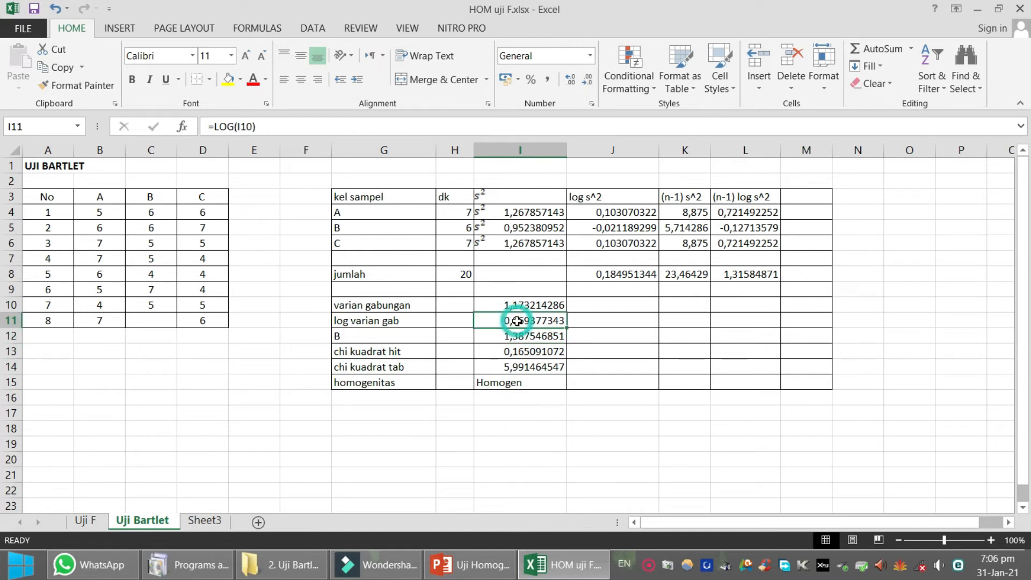
click(463, 276)
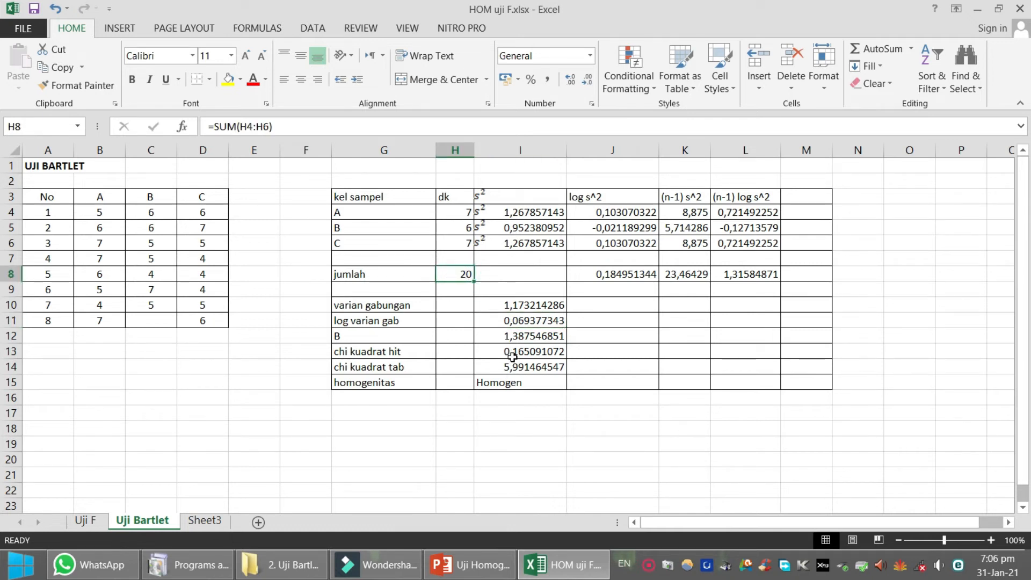
click(526, 336)
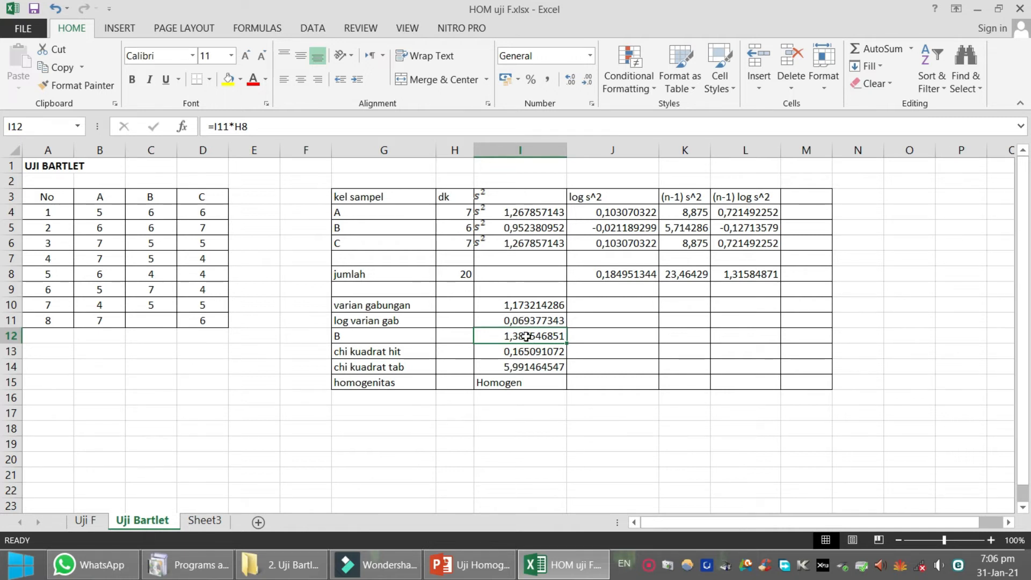
text(=)
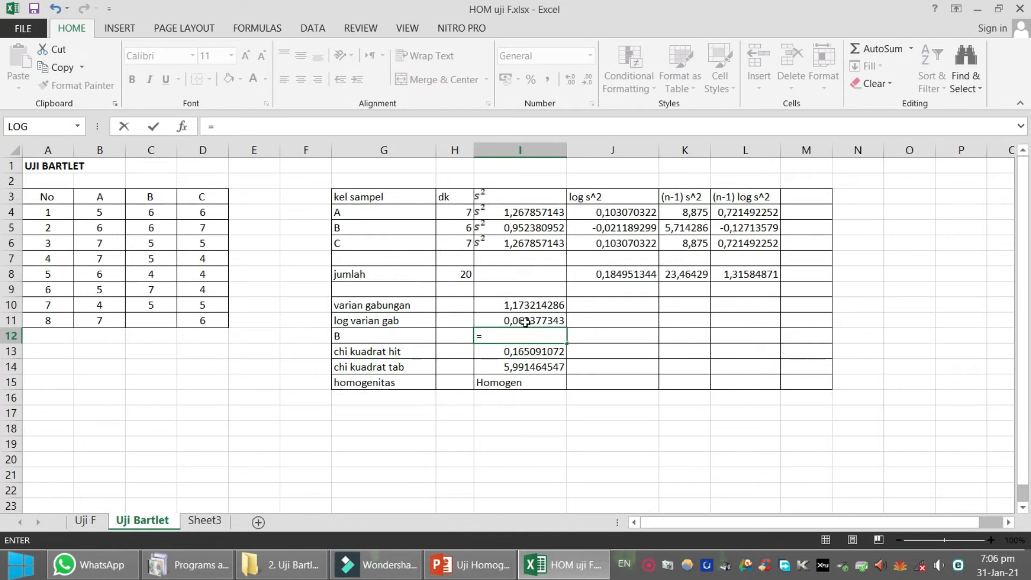
click(525, 321)
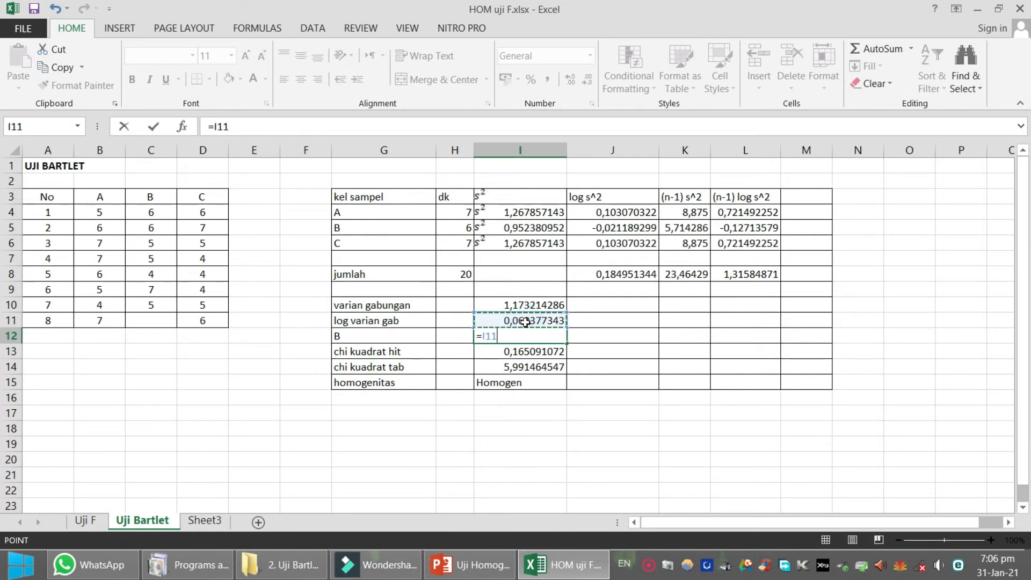
text(*)
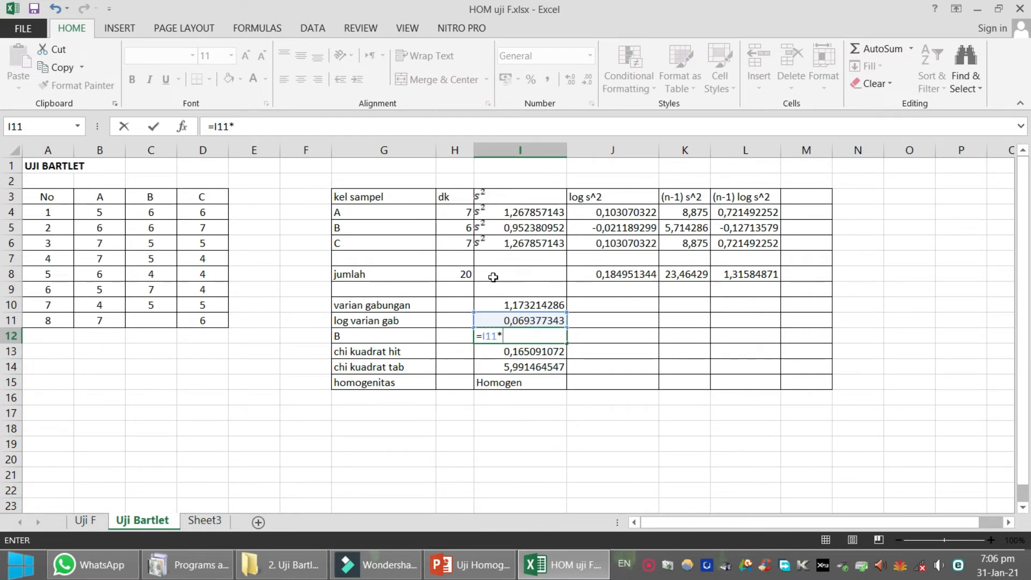
click(458, 270)
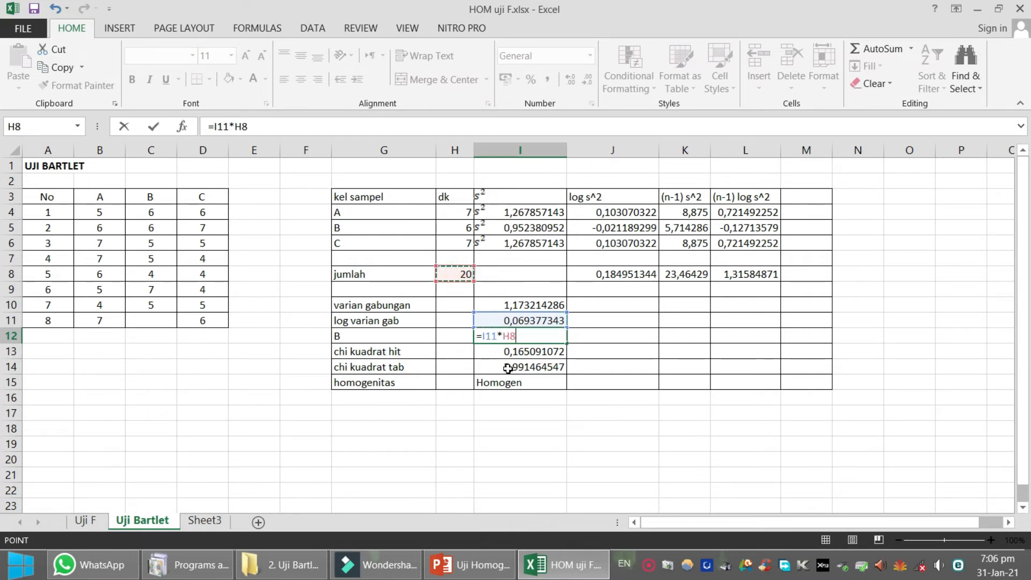
key(Return)
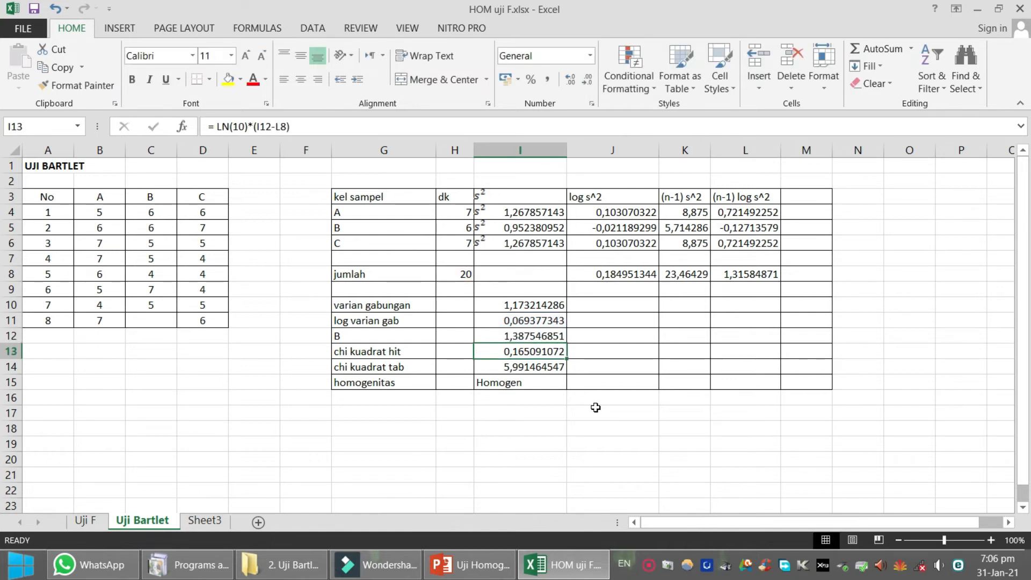
Check the calculated and table chi-square formulas in I13 and I14, and switch to the PowerPoint slide show.
click(521, 352)
click(523, 369)
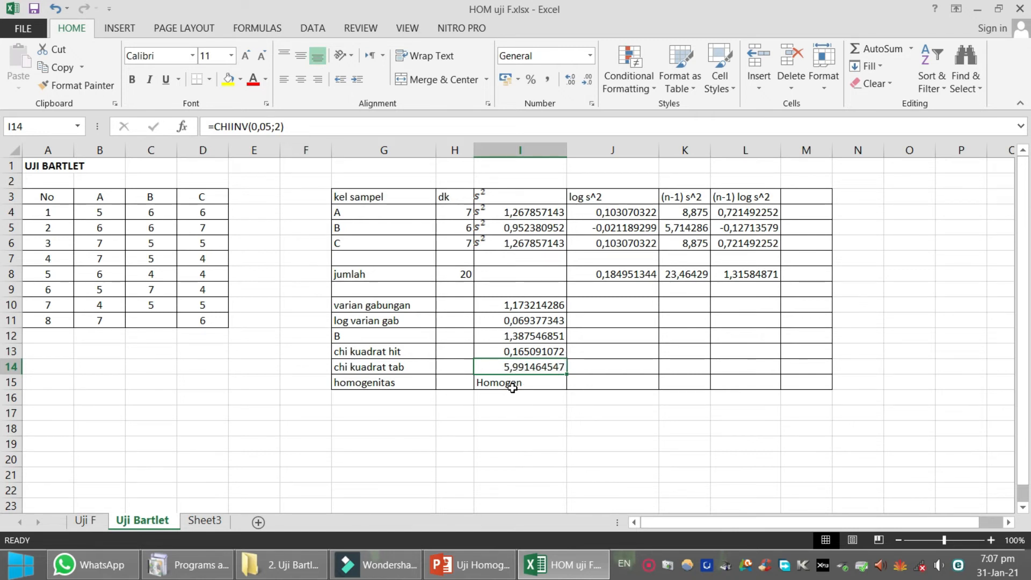
key(alt+Tab)
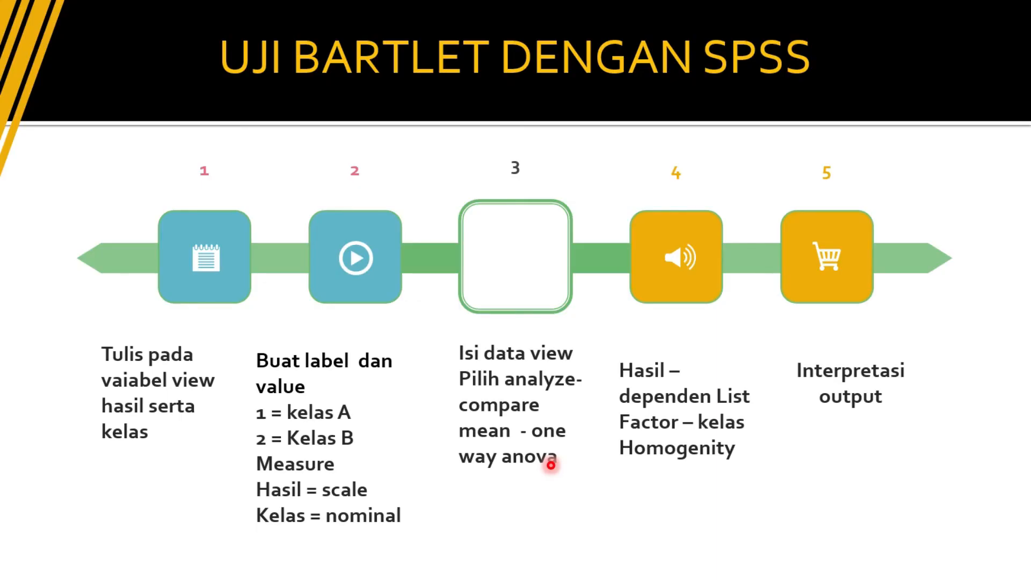